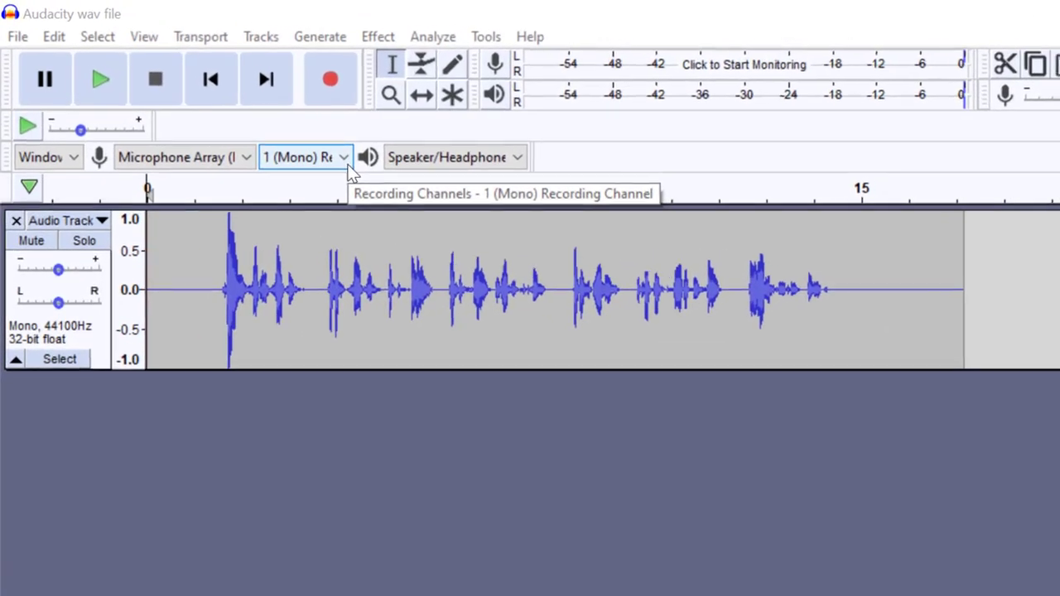
Check the mono/stereo recording channel options, then bring up the first track's menu at Make Stereo Track.
click(260, 126)
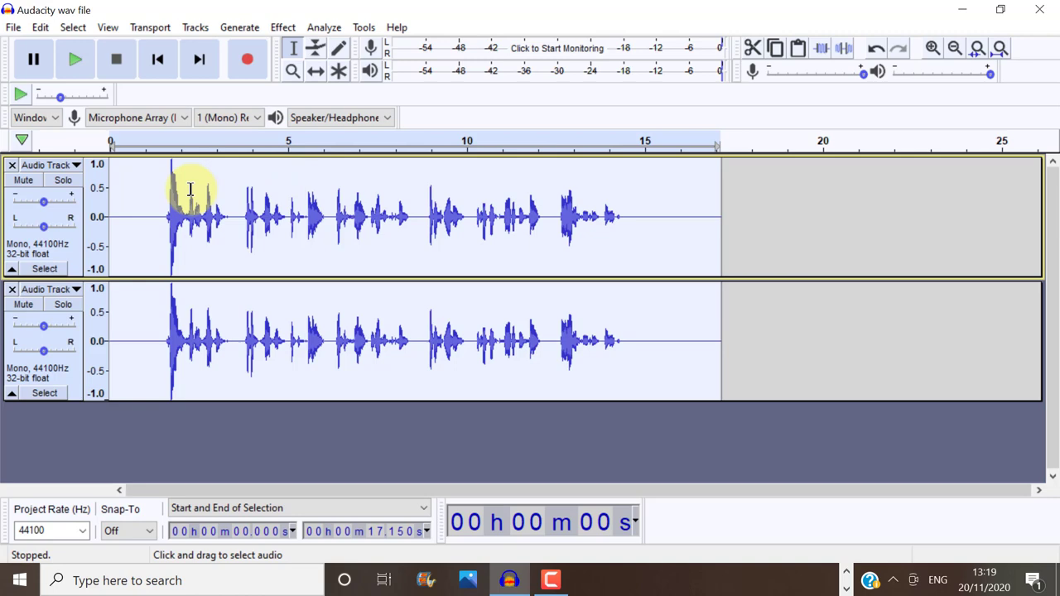
click(56, 167)
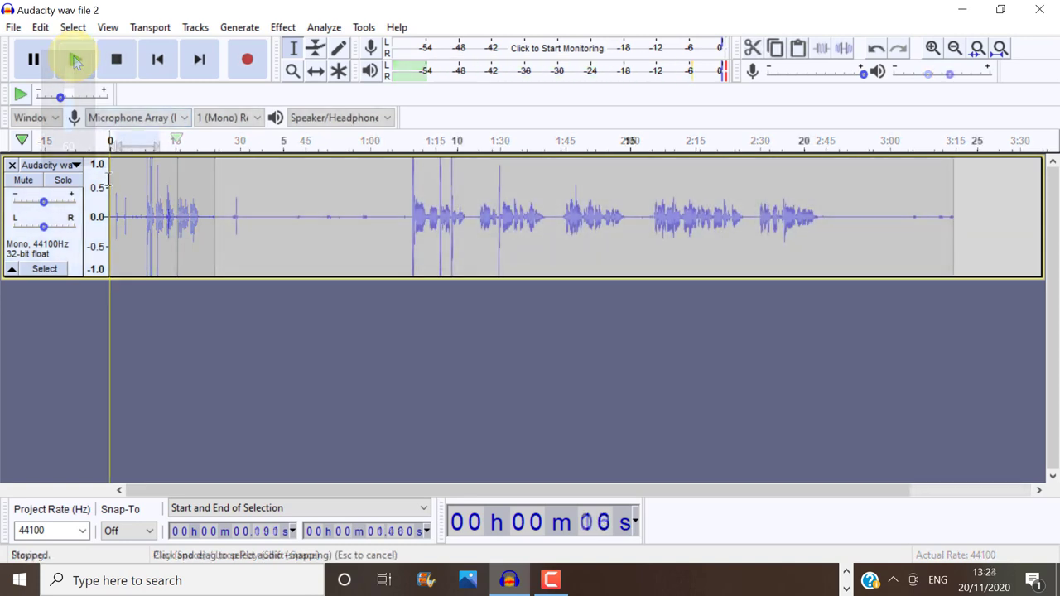
Select the noise-only opening from 0.096 to 1.528 s and listen to it.
drag(111, 178, 161, 183)
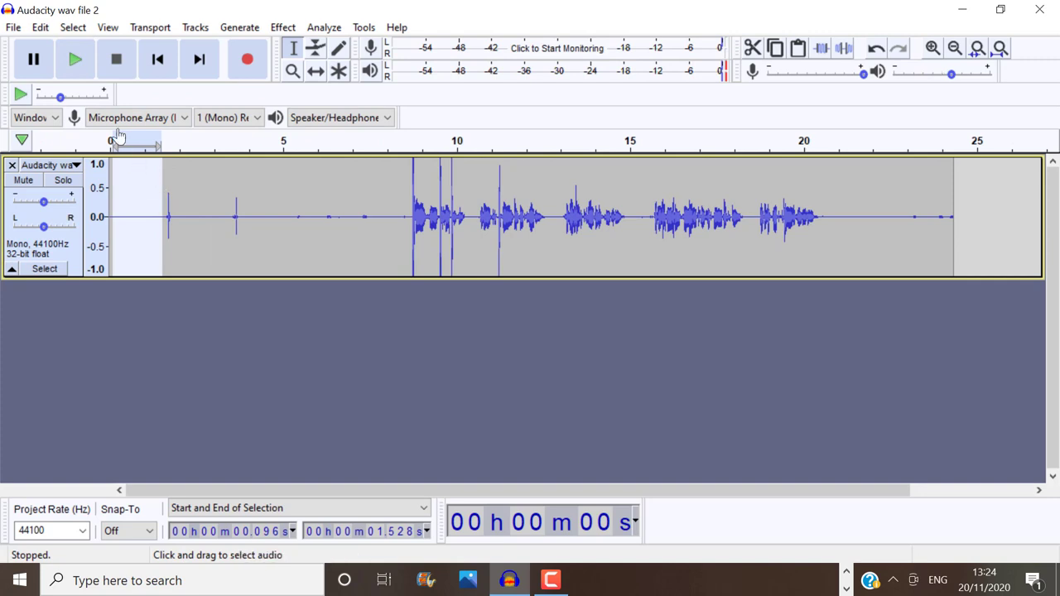
click(77, 63)
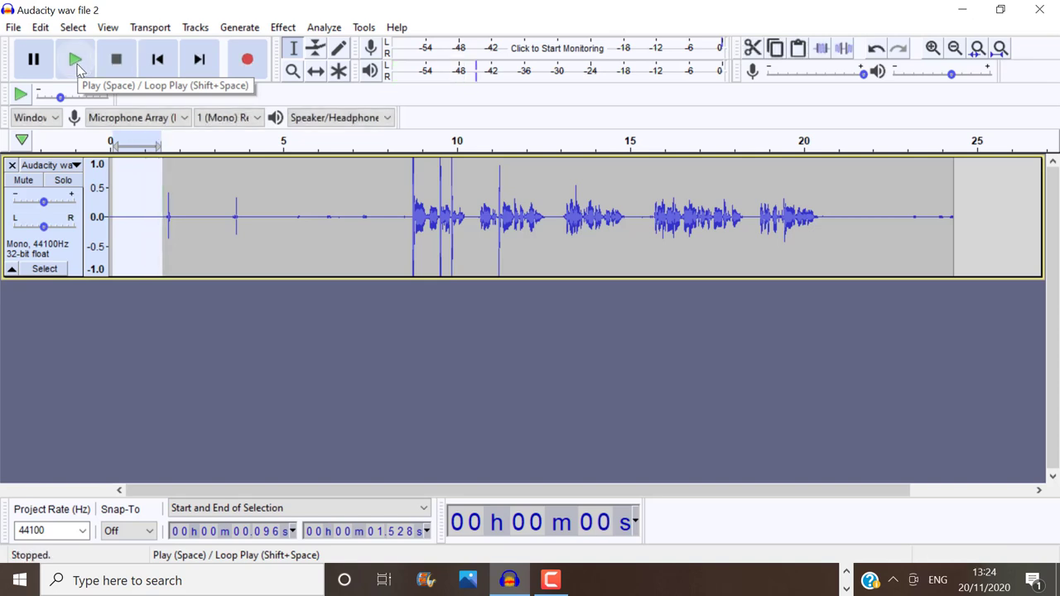
click(77, 63)
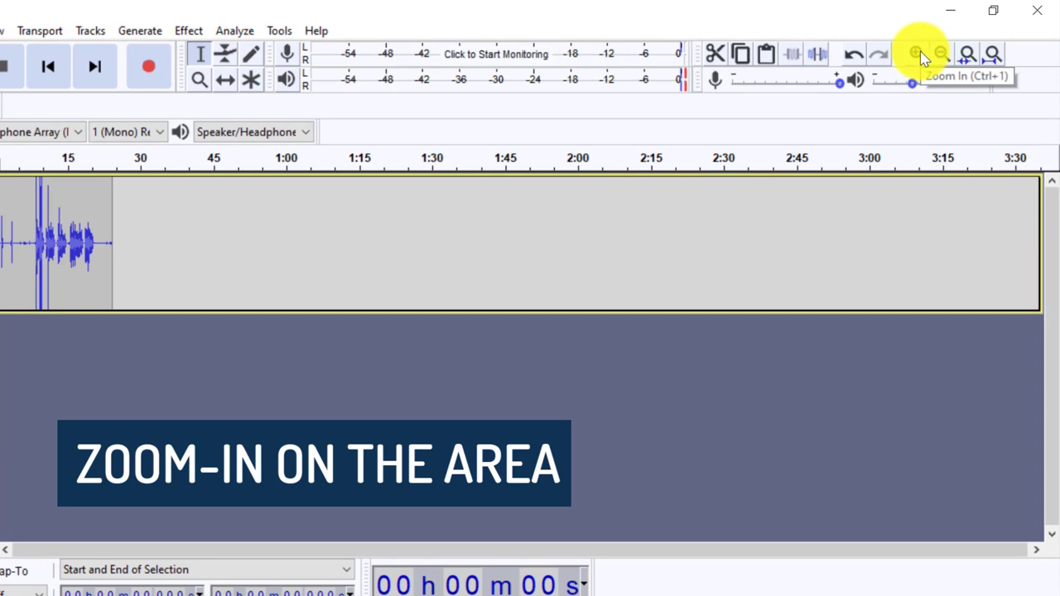
Zoom in three times, then select and audition the opening 0–1.456 s of background noise.
click(920, 53)
click(921, 53)
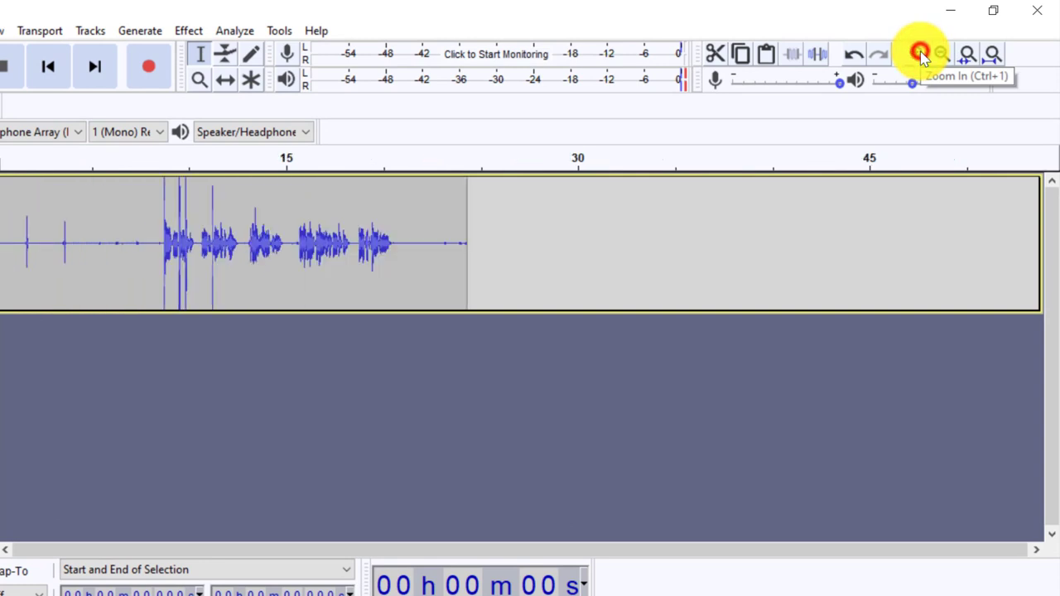
click(920, 54)
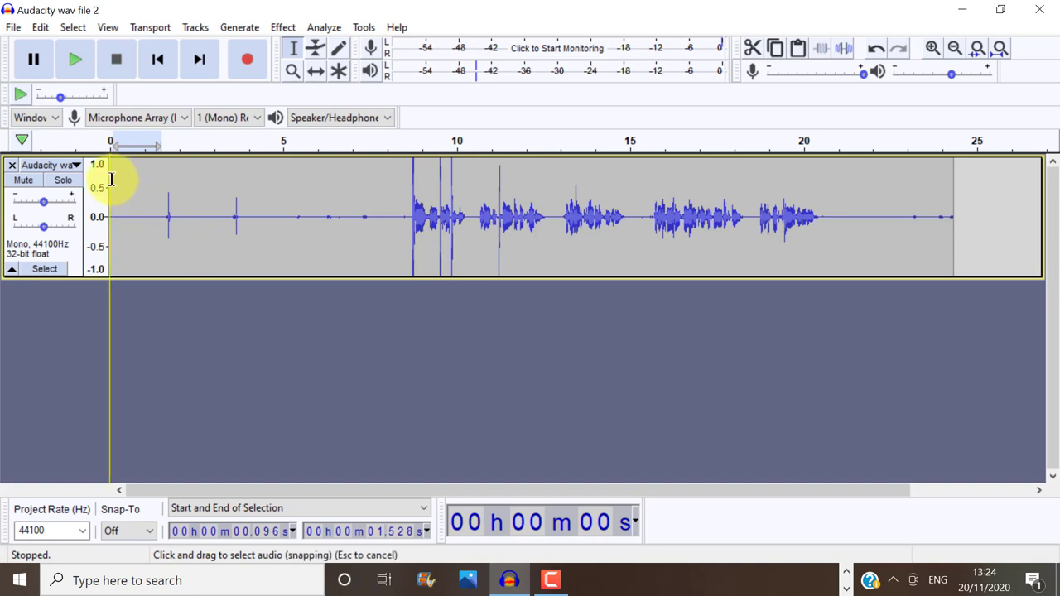
drag(111, 179, 160, 179)
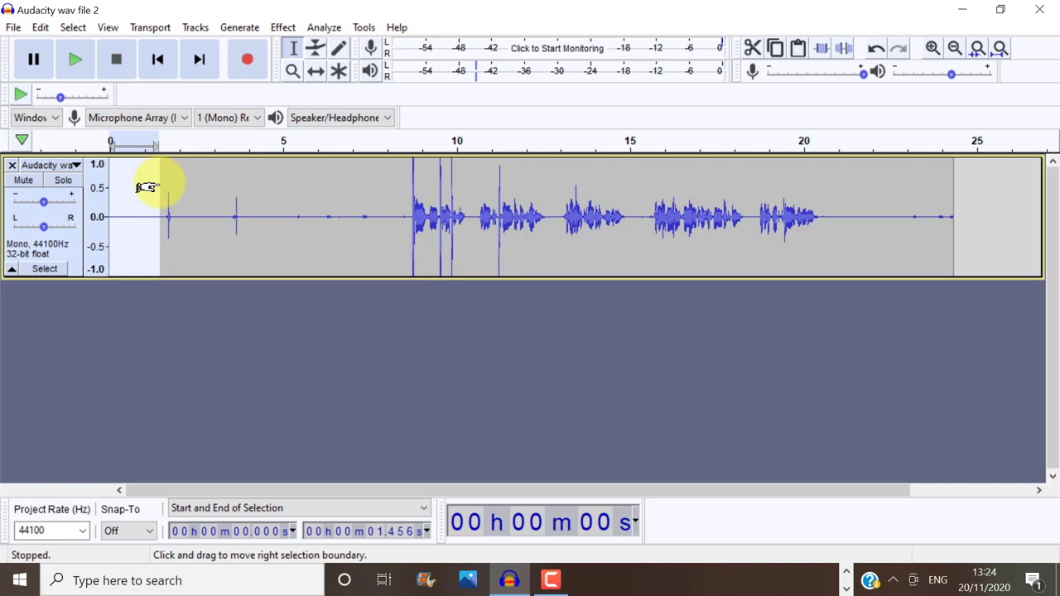
click(82, 62)
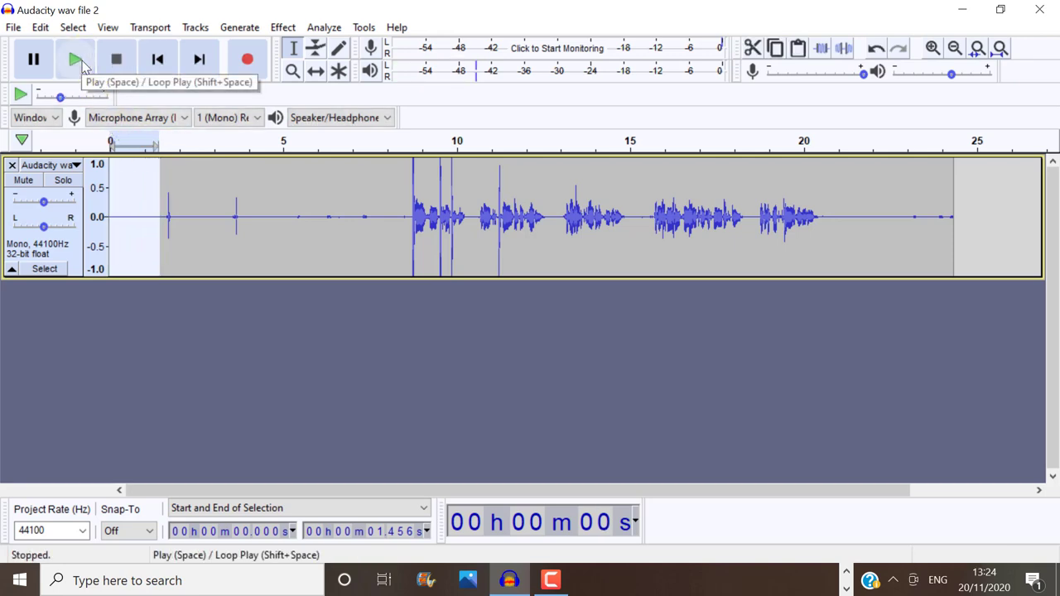
click(82, 64)
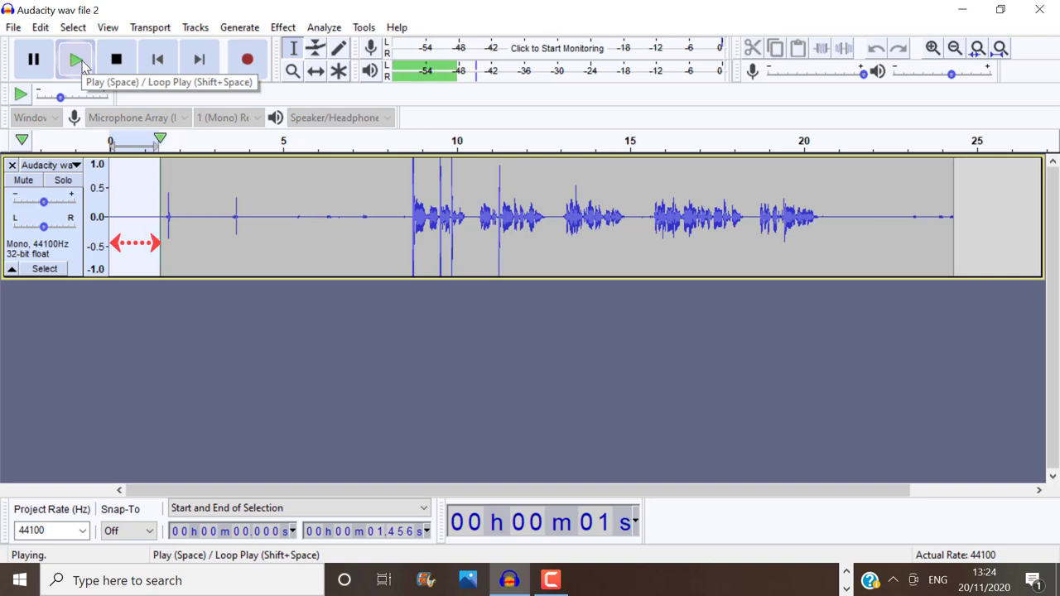
click(243, 291)
drag(110, 179, 158, 179)
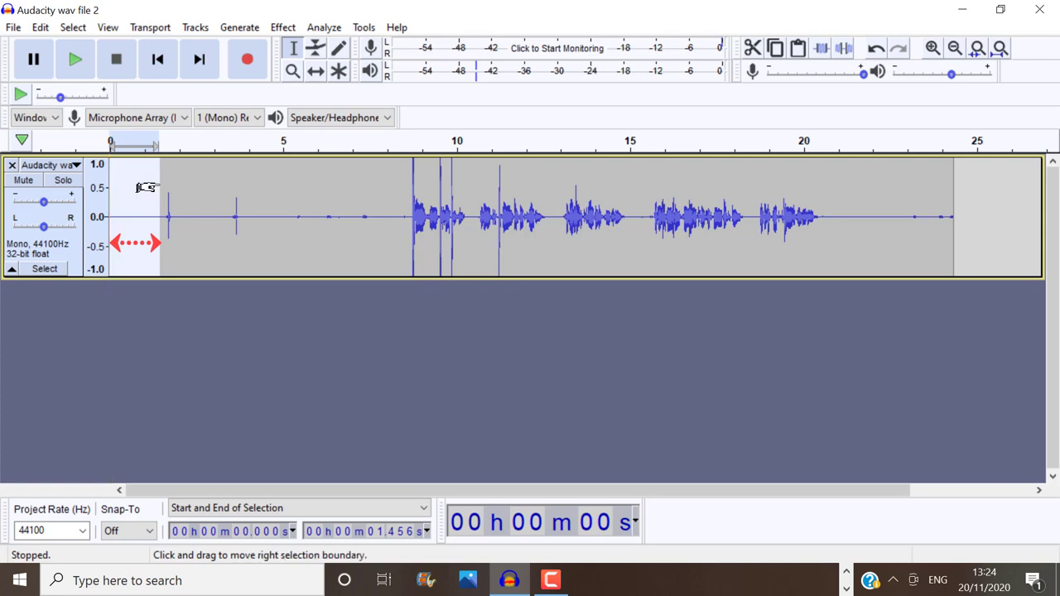
click(82, 63)
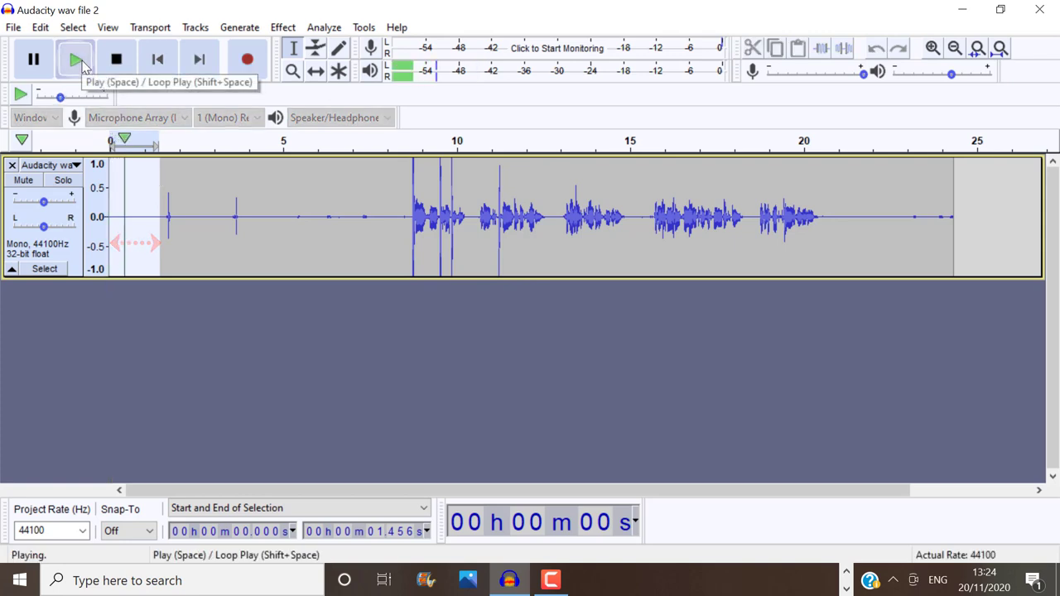
Capture a noise profile from the selected opening silence using Effect > Noise Reduction.
click(284, 27)
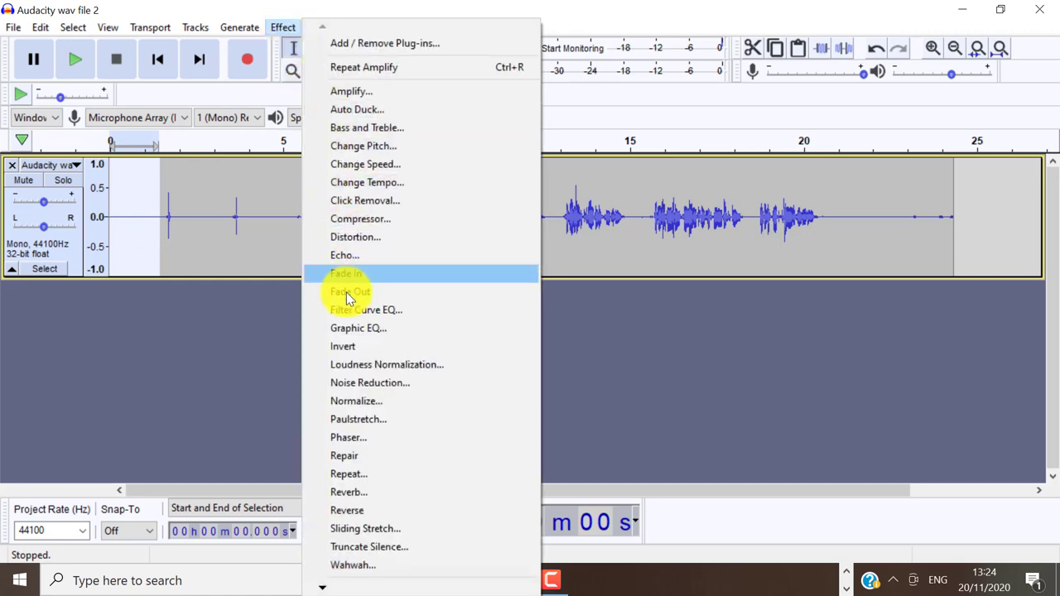
click(349, 382)
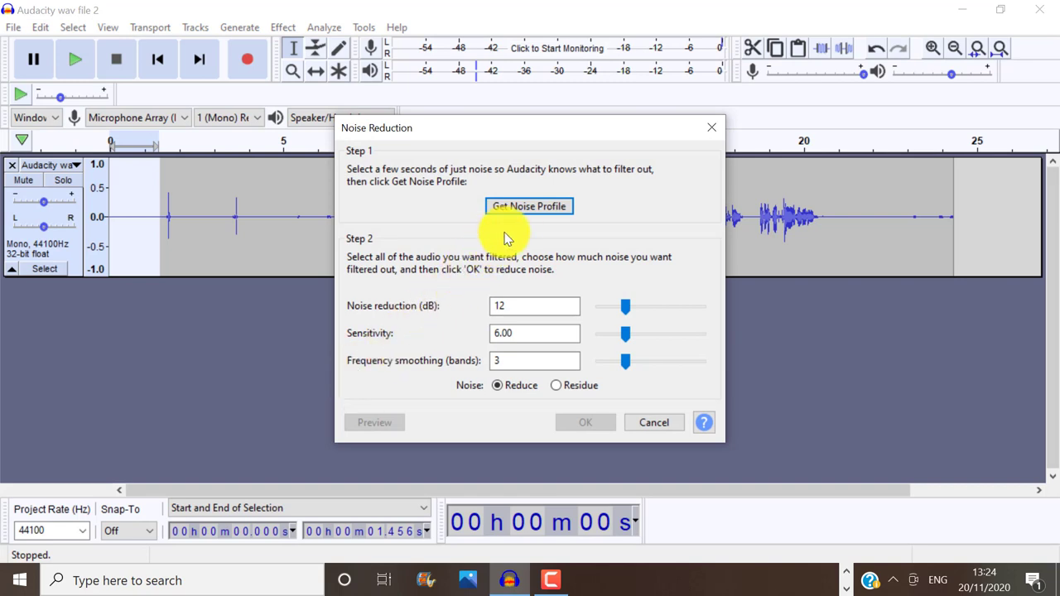
click(530, 207)
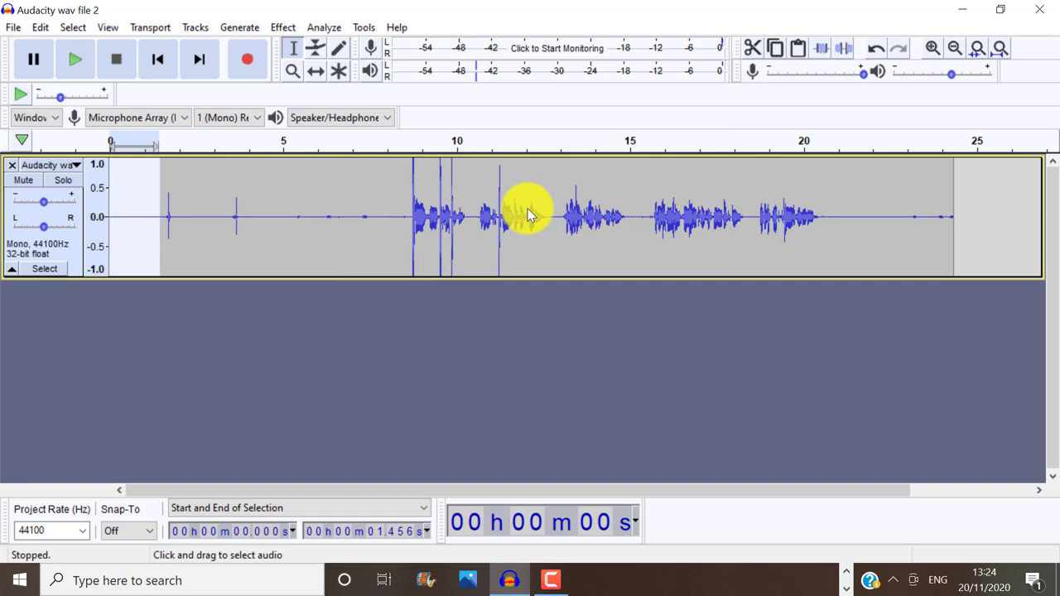
Apply Noise Reduction at 12 dB, sensitivity 6.00, 3 smoothing bands to the whole 24.33 s track.
double_click(431, 205)
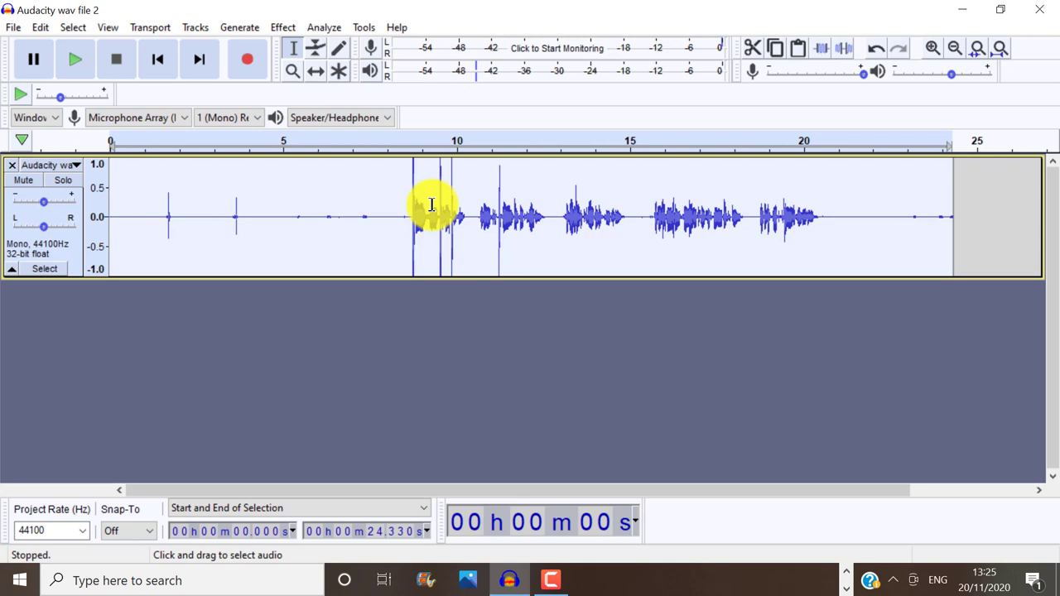
click(282, 27)
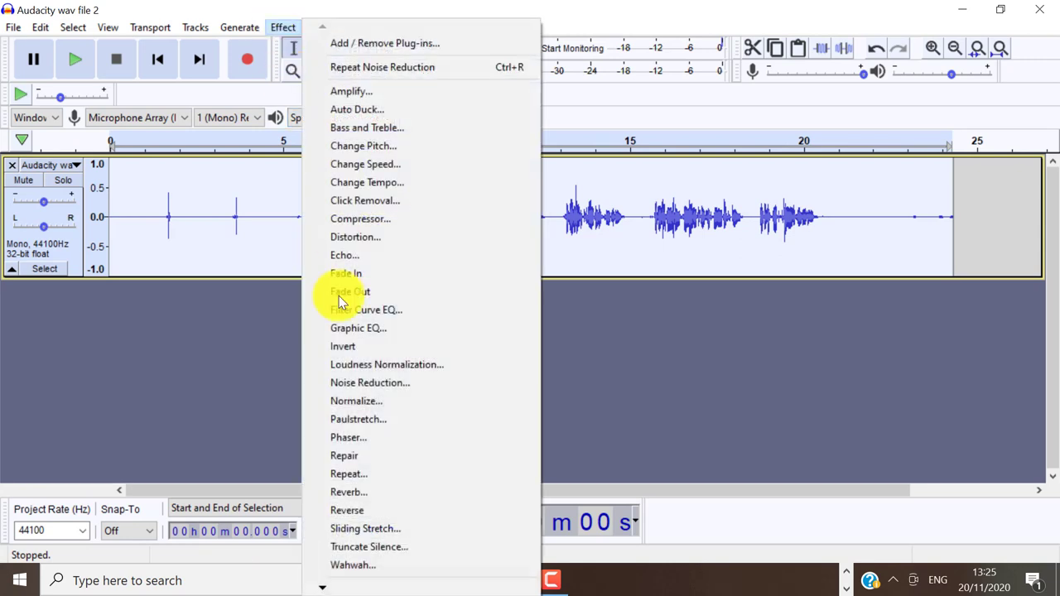
click(351, 383)
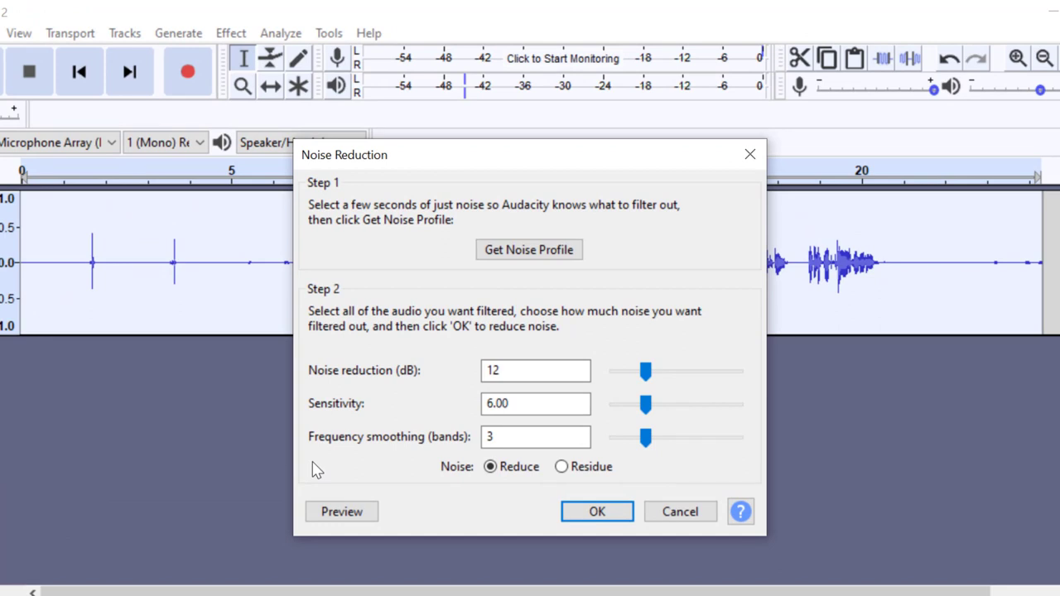
click(645, 406)
drag(646, 406, 634, 406)
drag(626, 409, 676, 406)
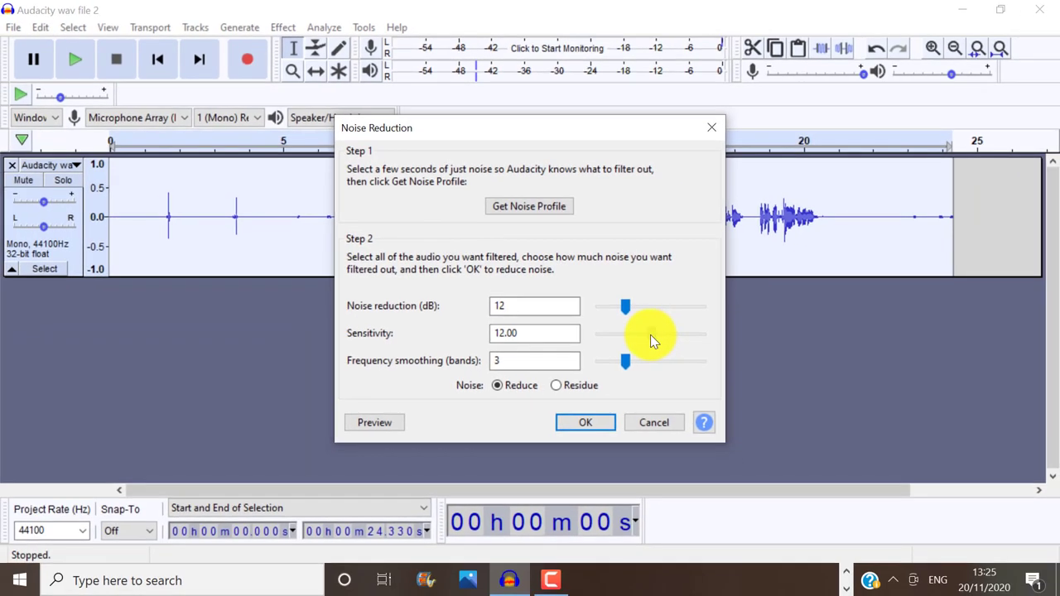
drag(651, 335, 627, 334)
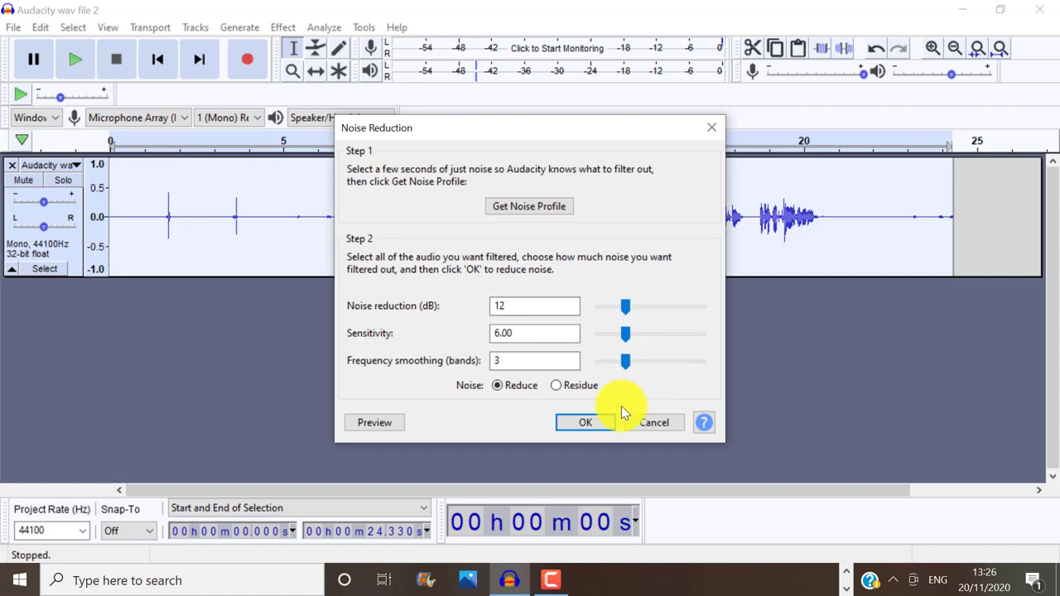
click(596, 421)
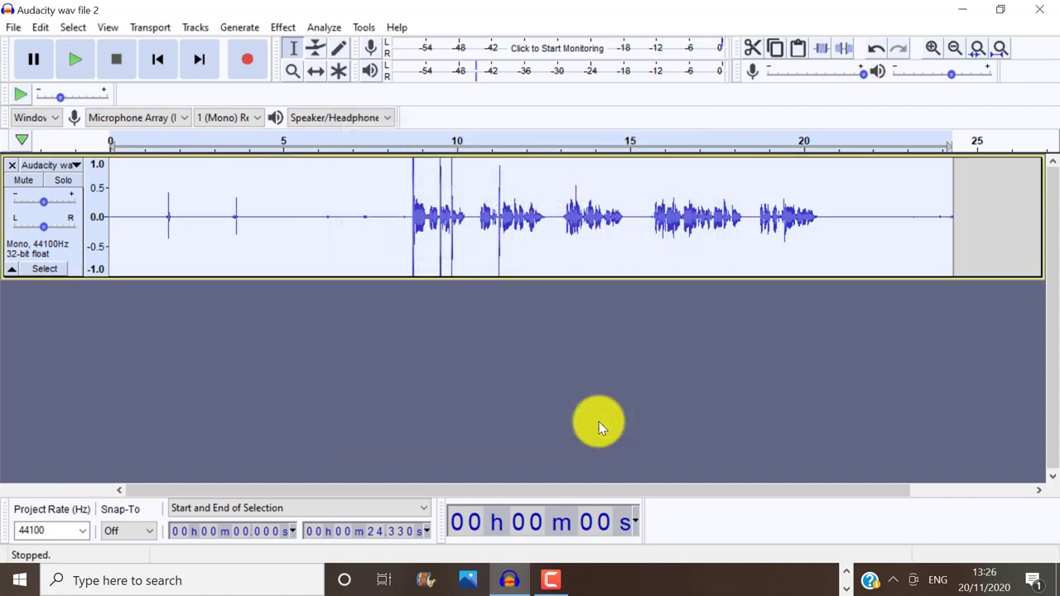
drag(116, 215, 163, 215)
click(75, 58)
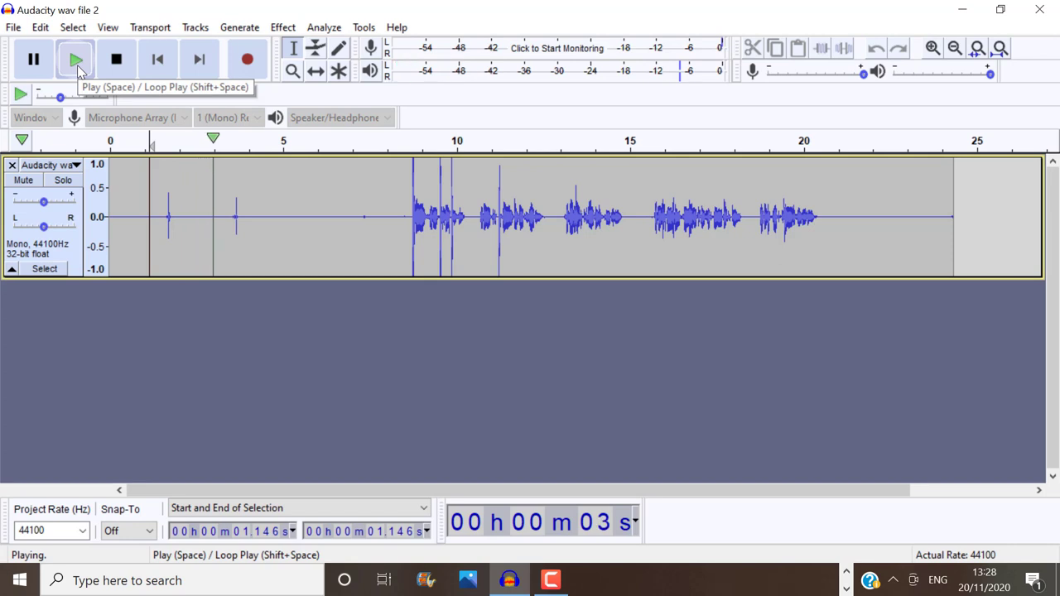
click(76, 60)
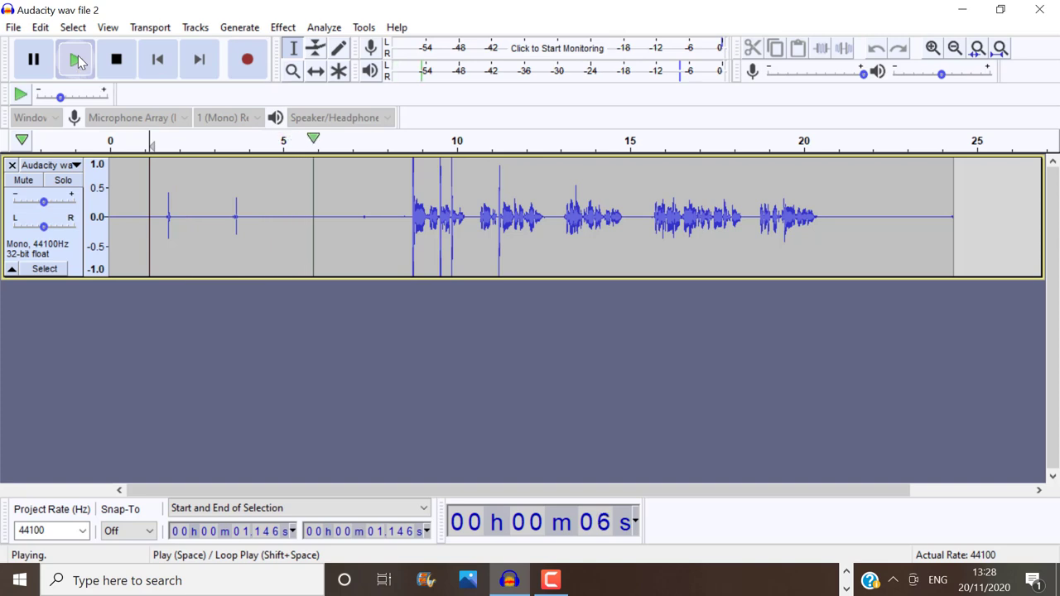
click(117, 60)
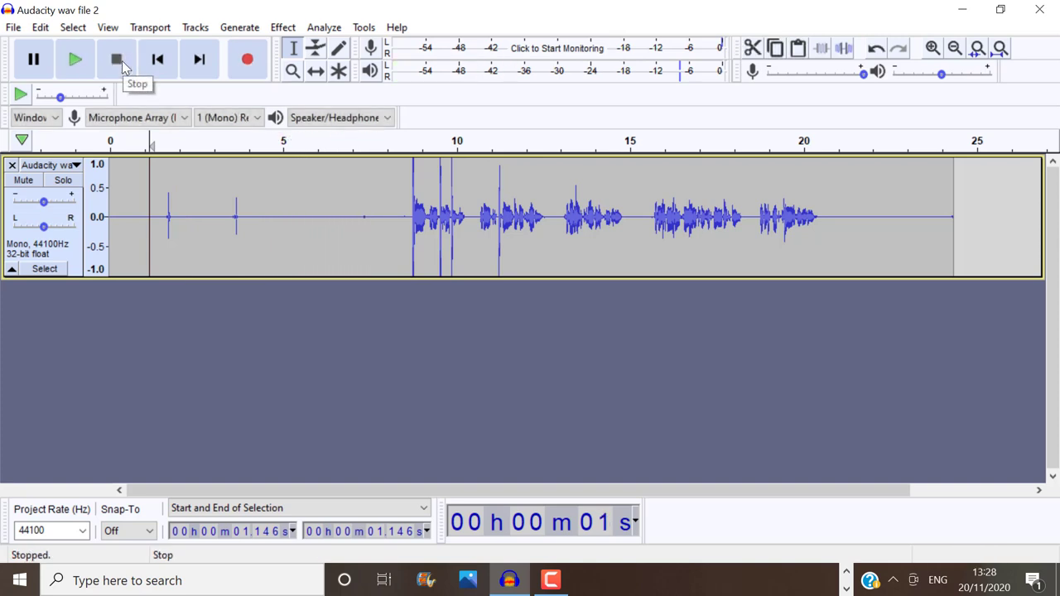
Silence the 3.390–8.643 s noise and the 1.242–2.053 s click before the speech.
drag(154, 207, 182, 209)
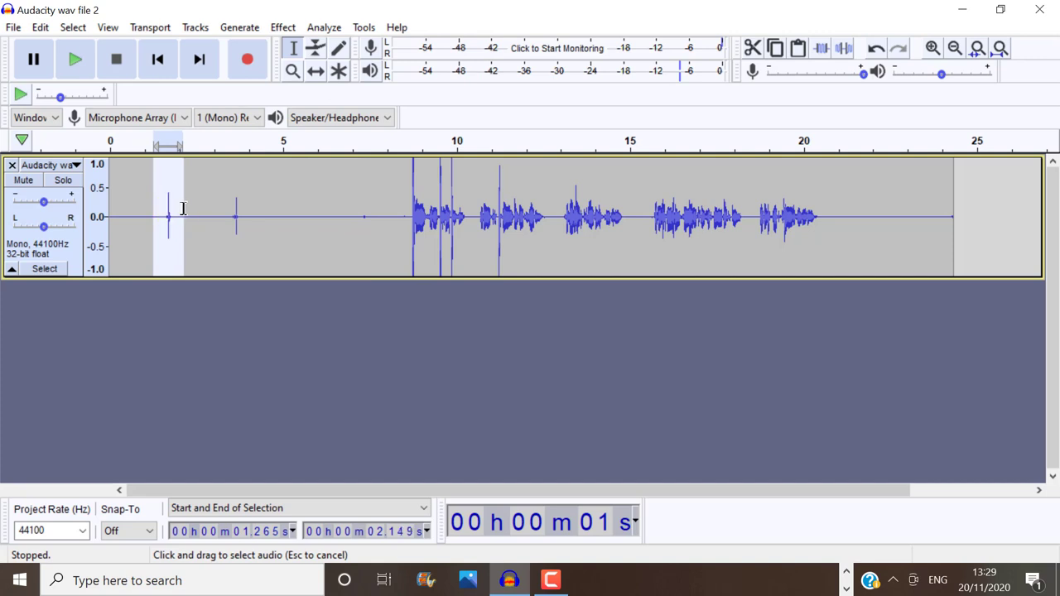
drag(183, 208, 184, 208)
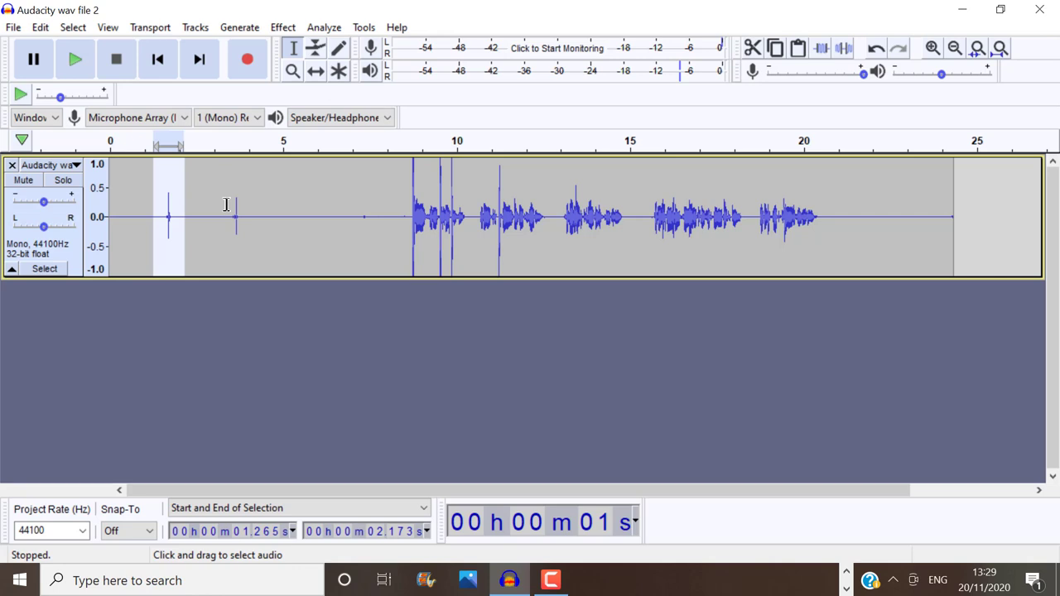
drag(227, 205, 408, 212)
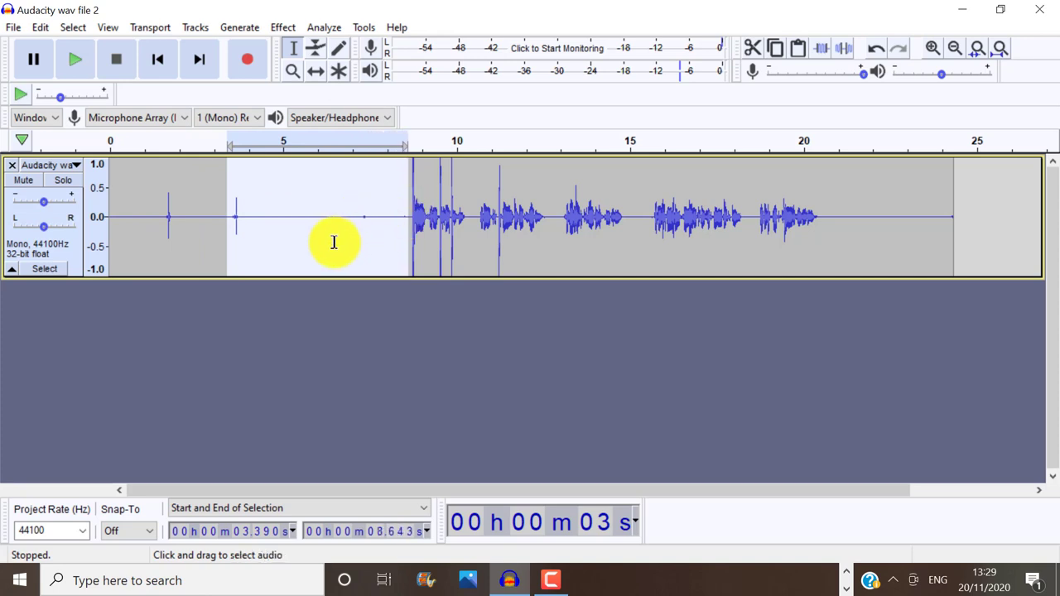
click(89, 68)
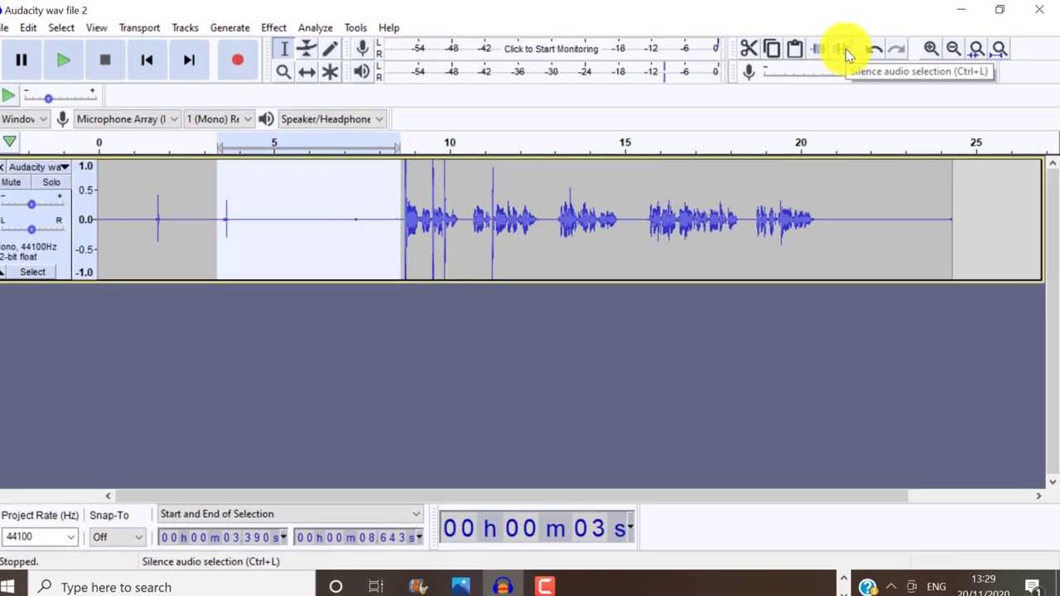
click(817, 56)
drag(154, 206, 181, 206)
click(841, 52)
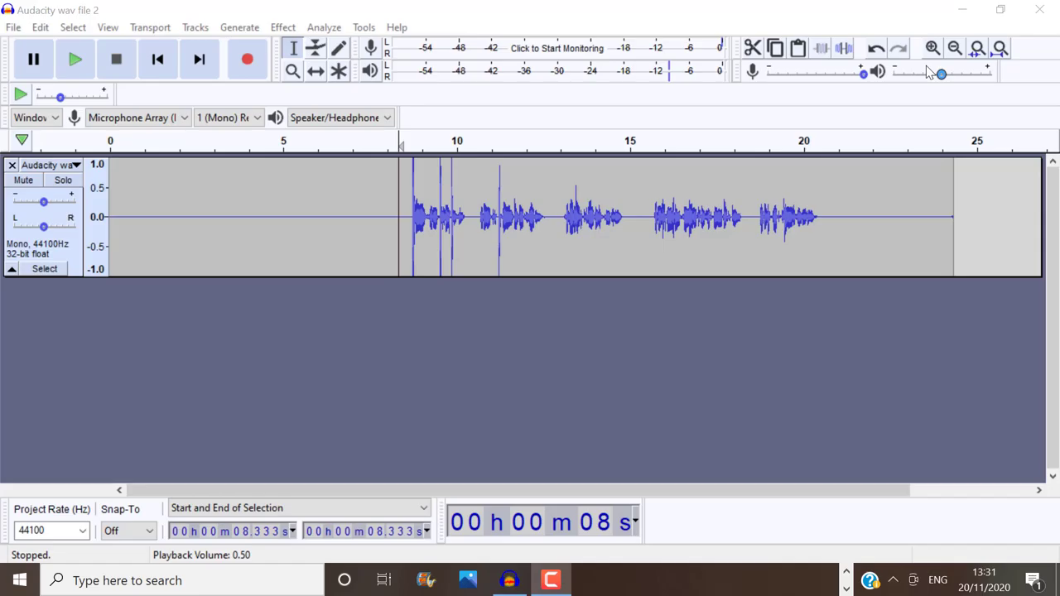
Magnify the waveform around the first words, which start near 8.7 s.
click(410, 190)
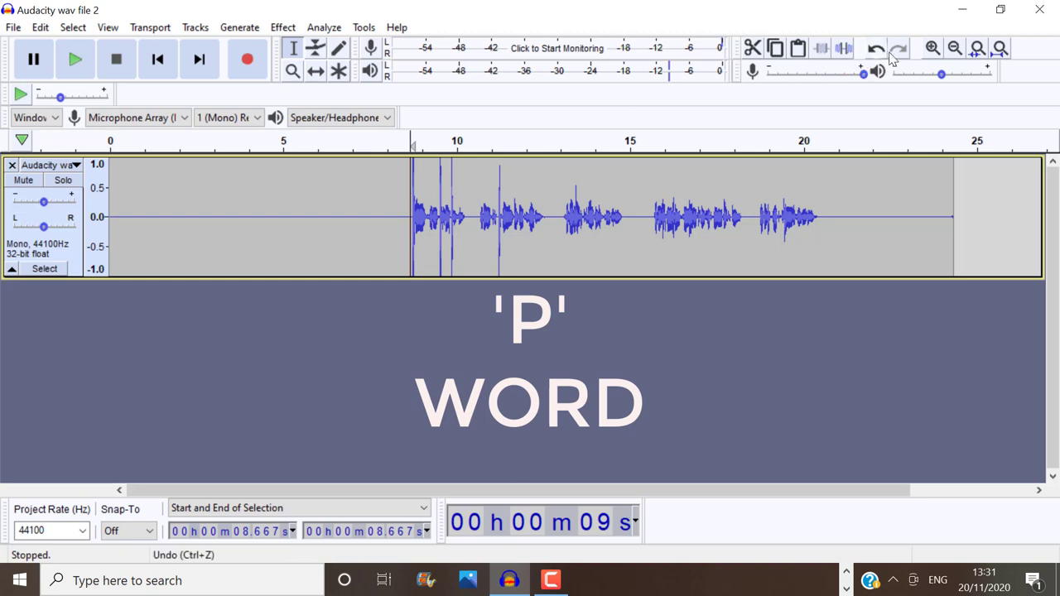
click(931, 49)
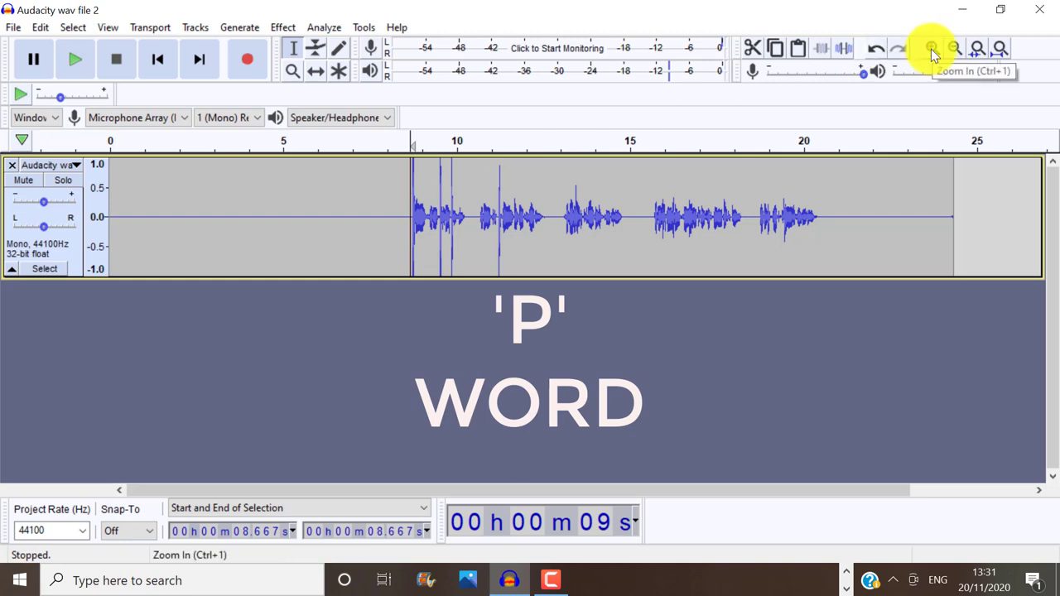
click(931, 48)
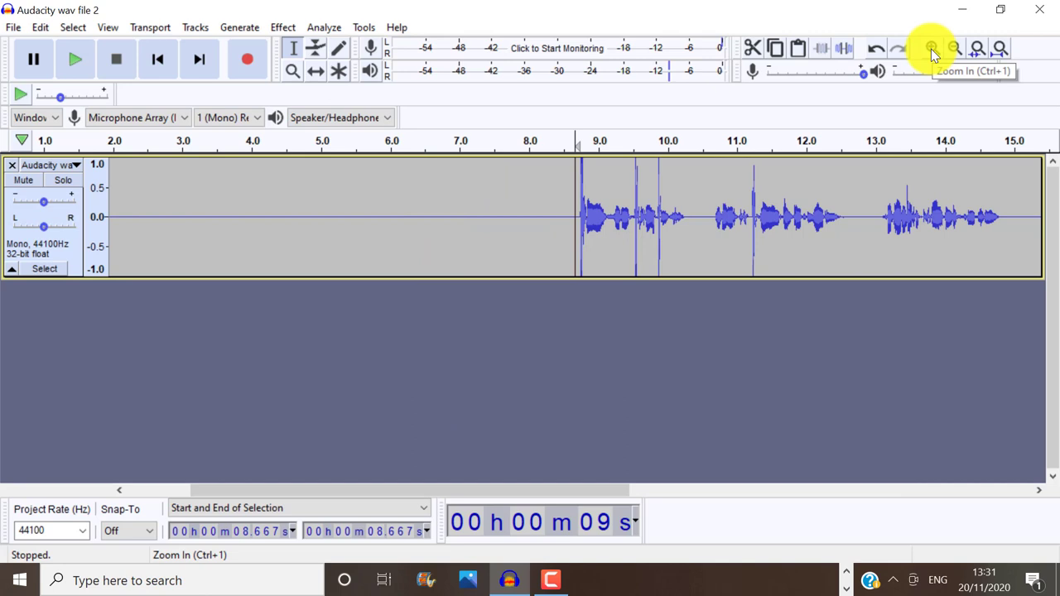
click(931, 49)
click(931, 49)
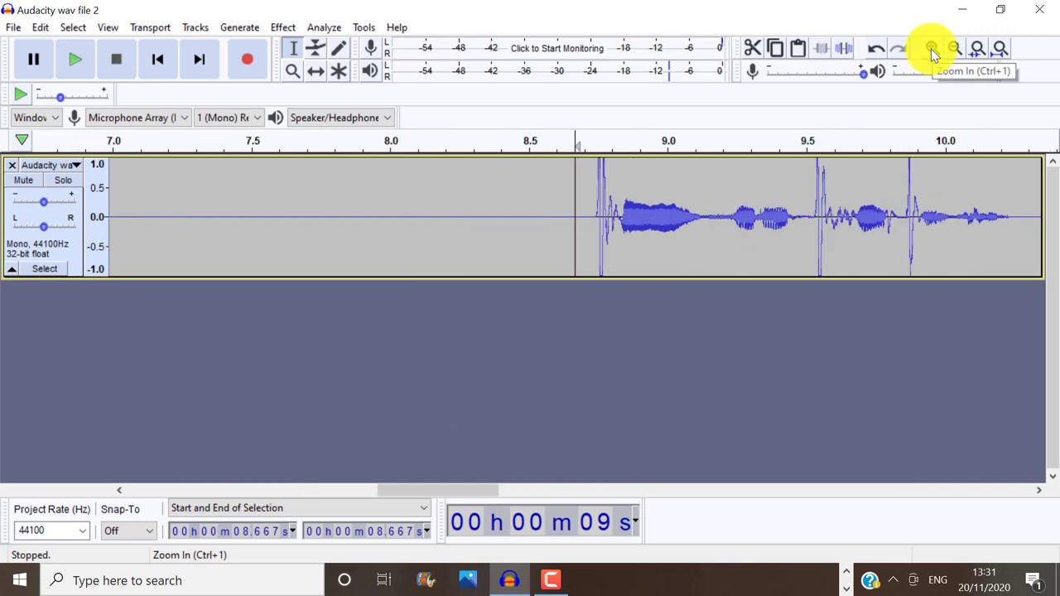
click(931, 49)
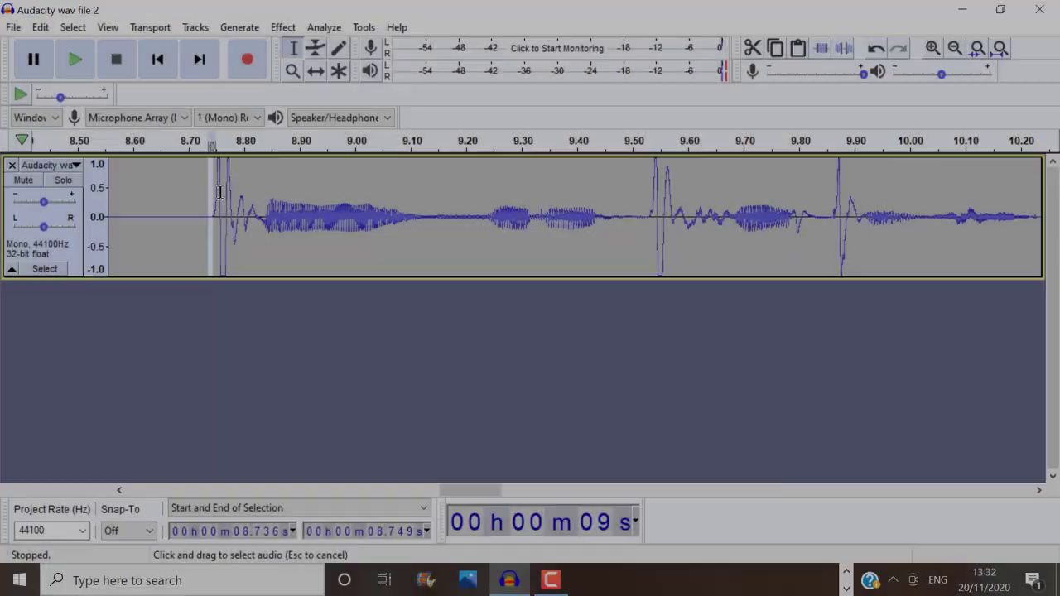
Audition the plosive spikes near 8.74, 9.53 and 9.86 s, then select 8.739–8.822 s.
drag(211, 190, 255, 191)
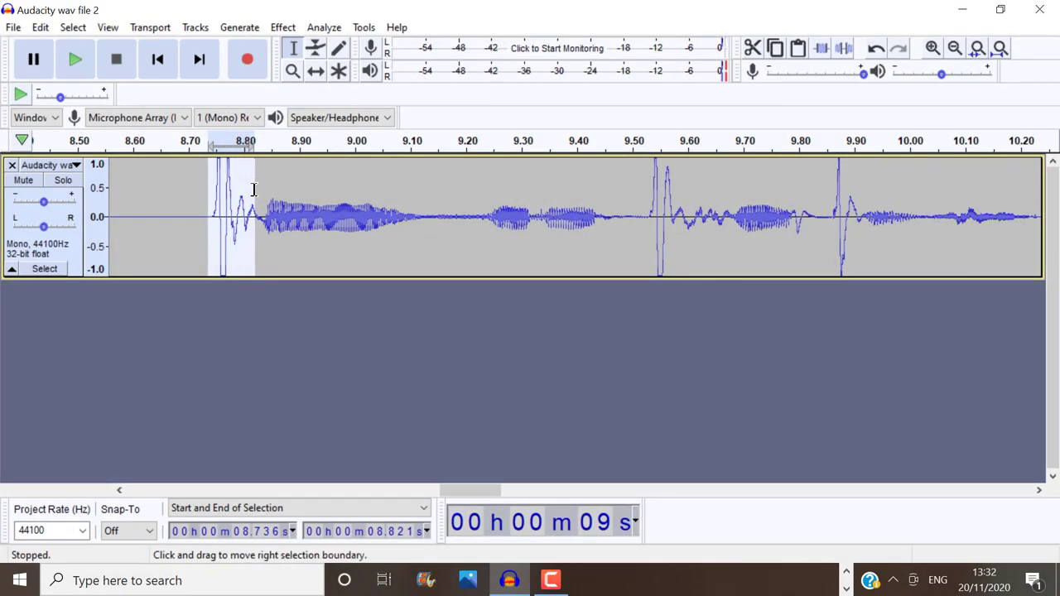
click(74, 66)
drag(648, 188, 723, 188)
click(78, 70)
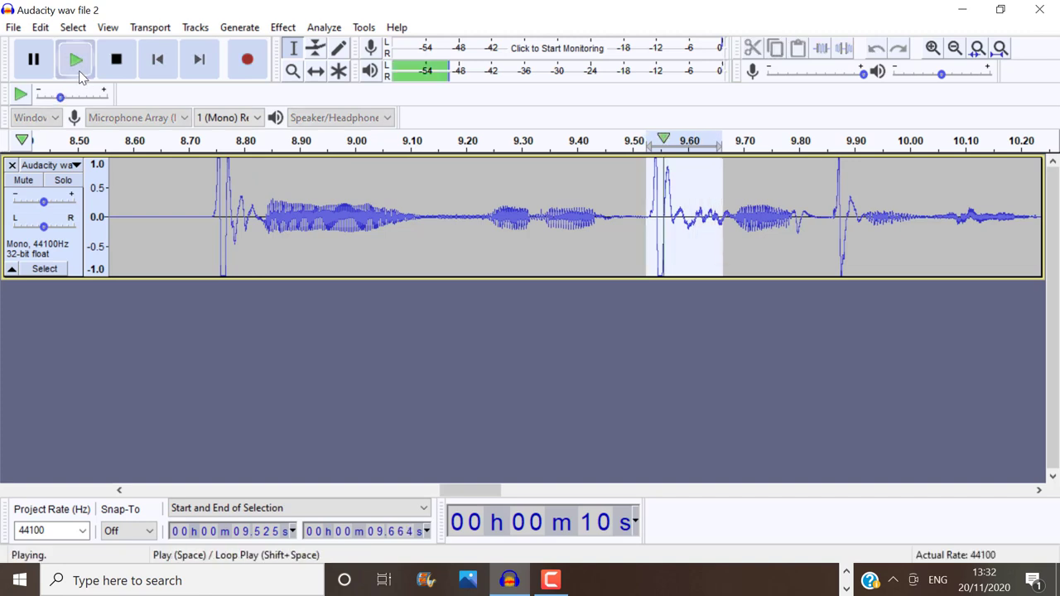
drag(832, 203, 860, 205)
click(76, 61)
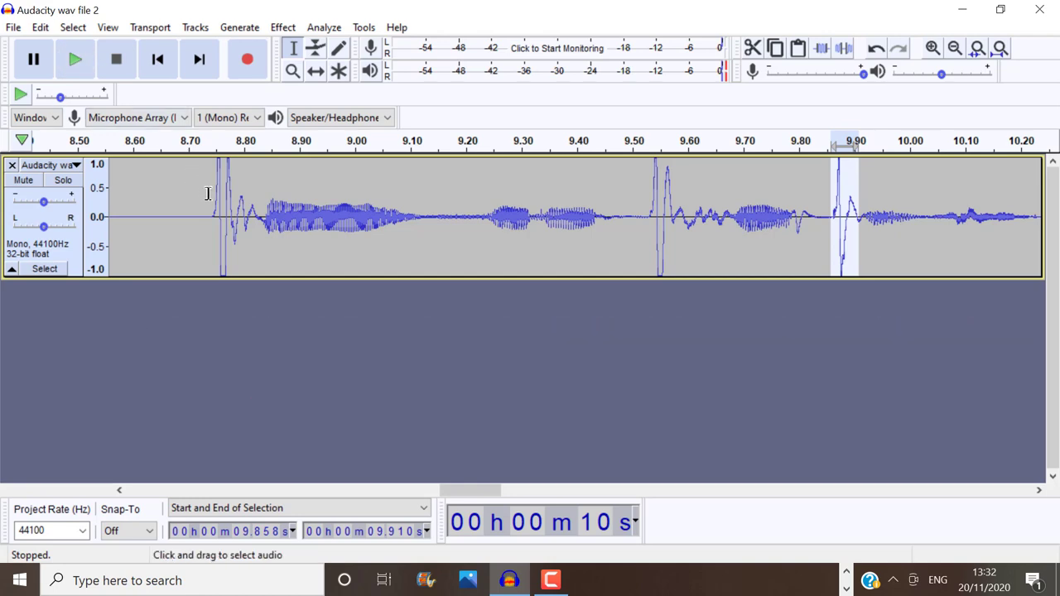
drag(211, 194, 254, 197)
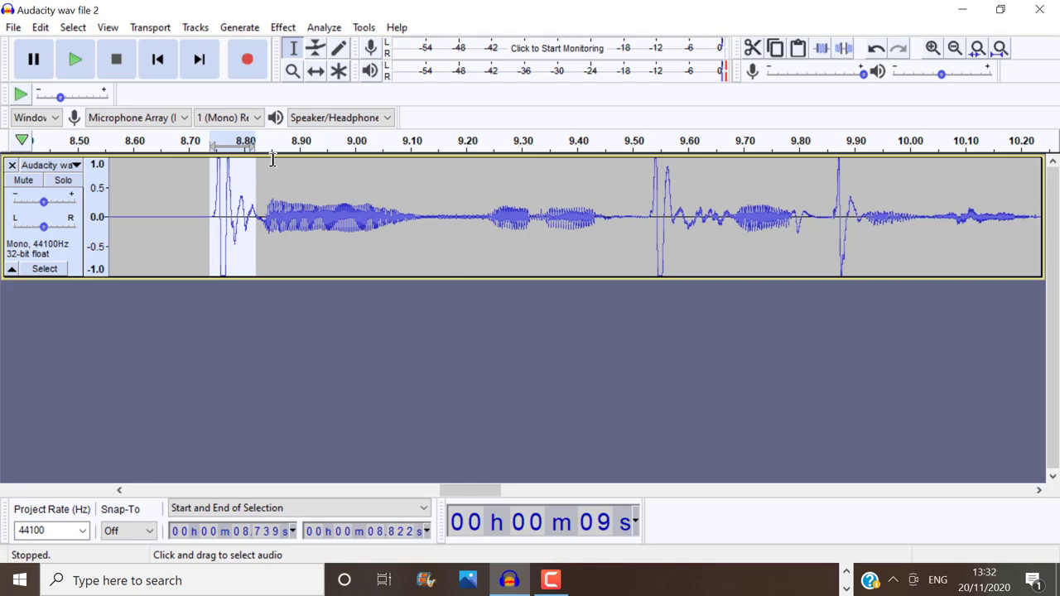
Apply Fade In twice to the 8.74 s plosive spike and play it back.
click(283, 28)
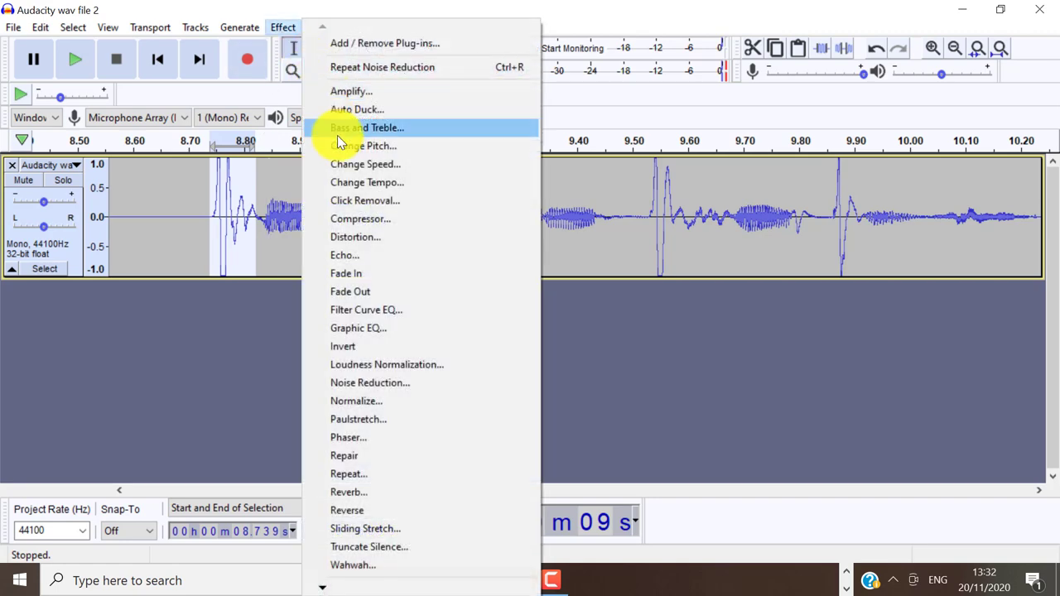
click(353, 274)
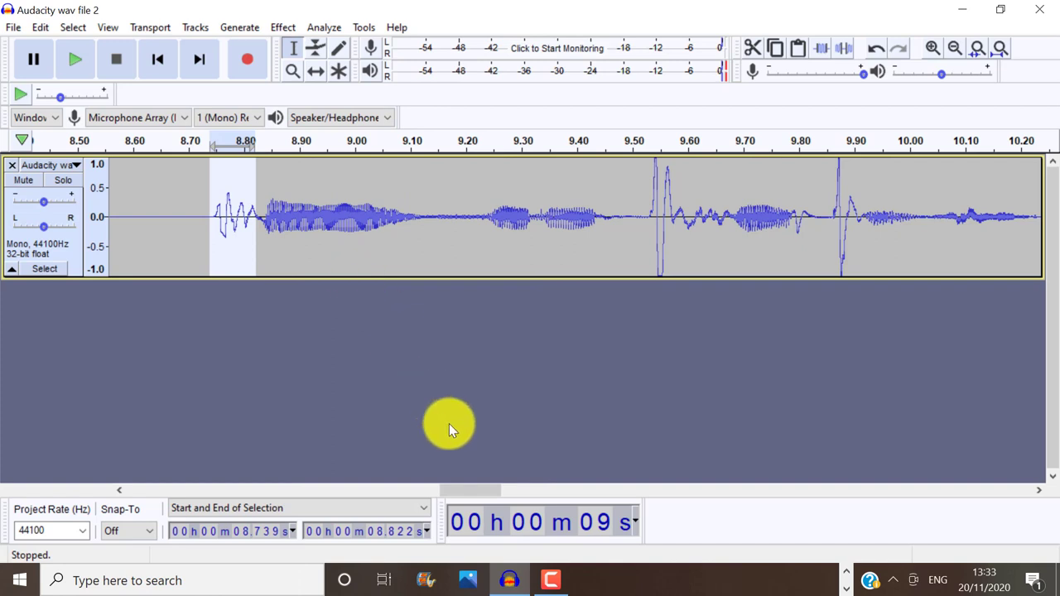
drag(470, 493, 461, 493)
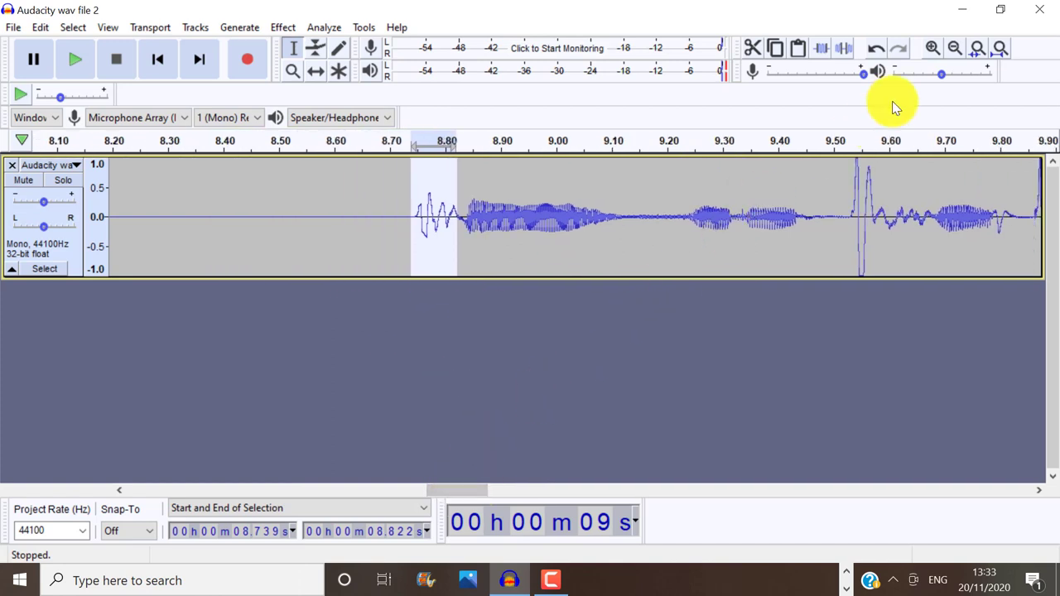
click(938, 47)
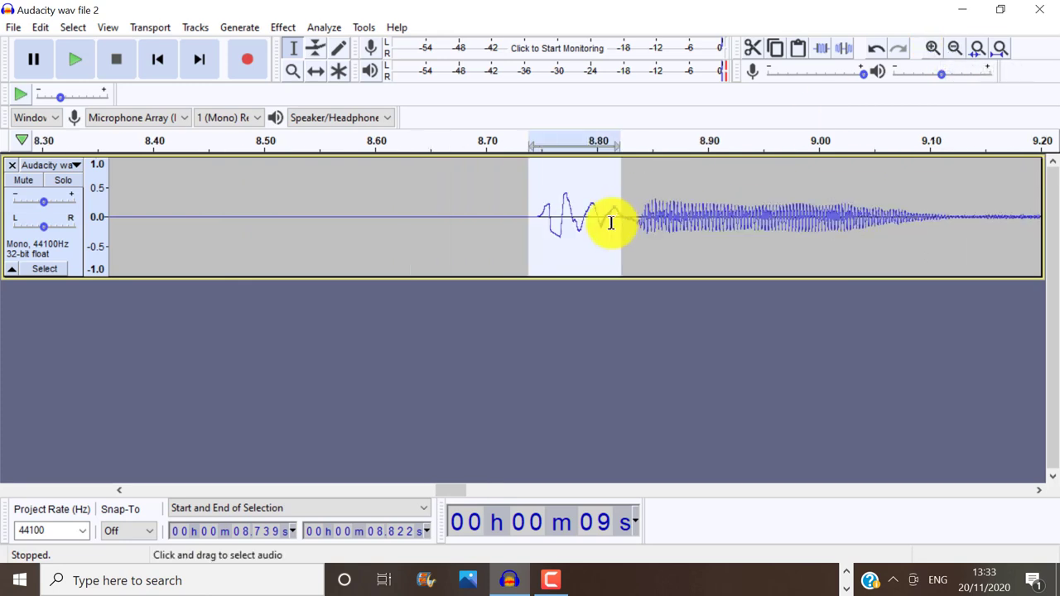
key(ctrl+3)
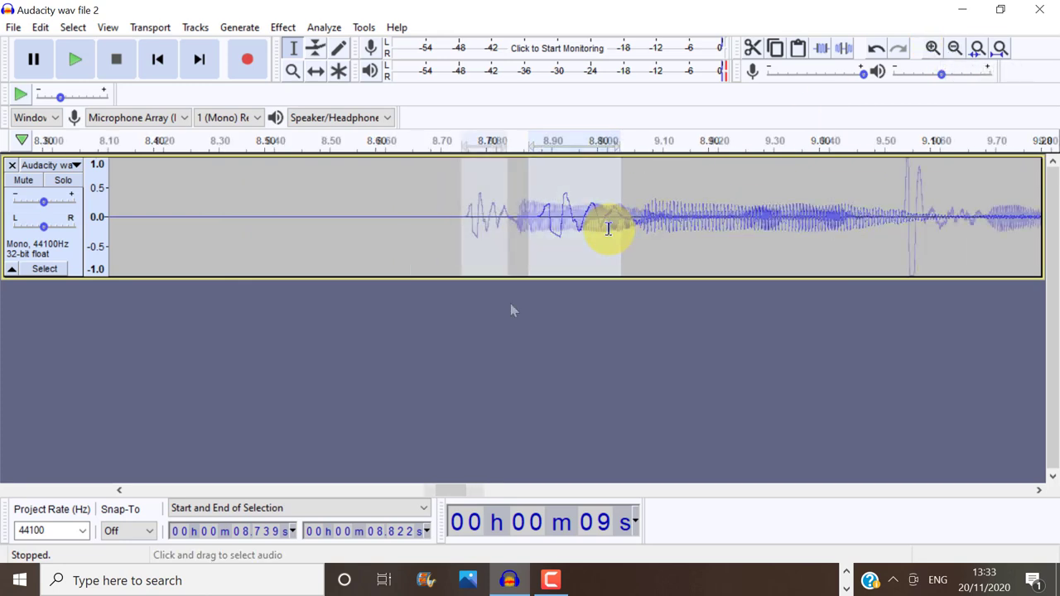
key(ctrl+r)
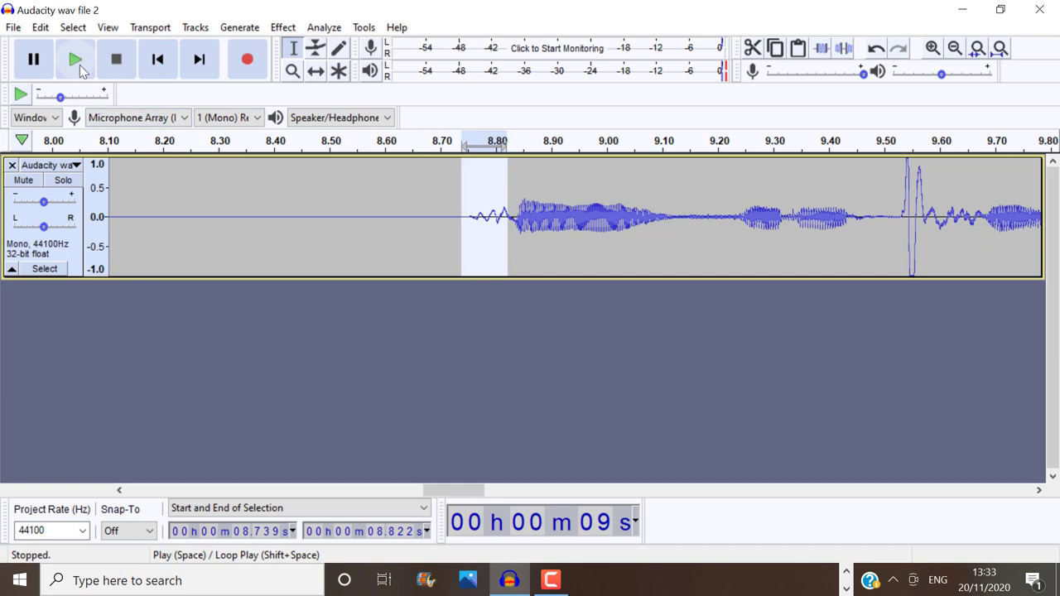
click(76, 60)
click(75, 59)
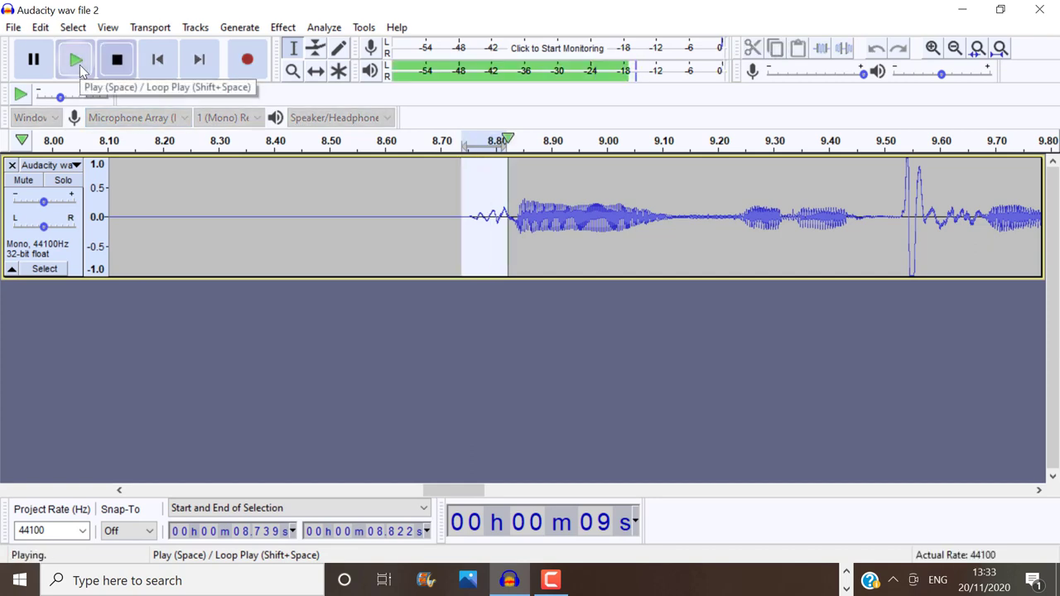
click(76, 60)
Fade in the 9.53–9.66 s and 9.87–9.90 s spikes, then play the speech from 8.75 s.
scroll(552, 214, right, 2)
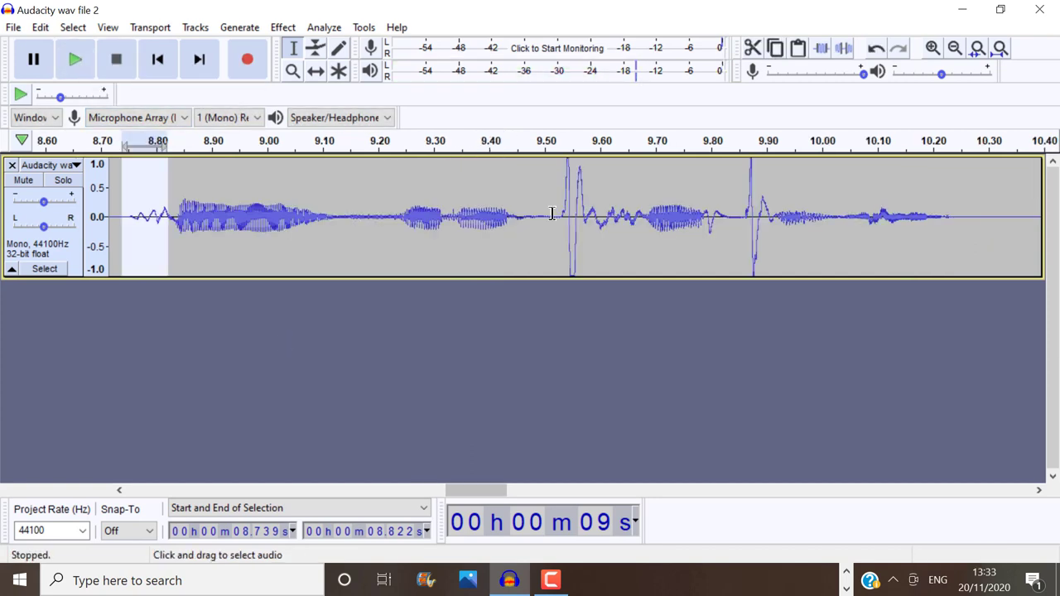
drag(560, 214, 636, 213)
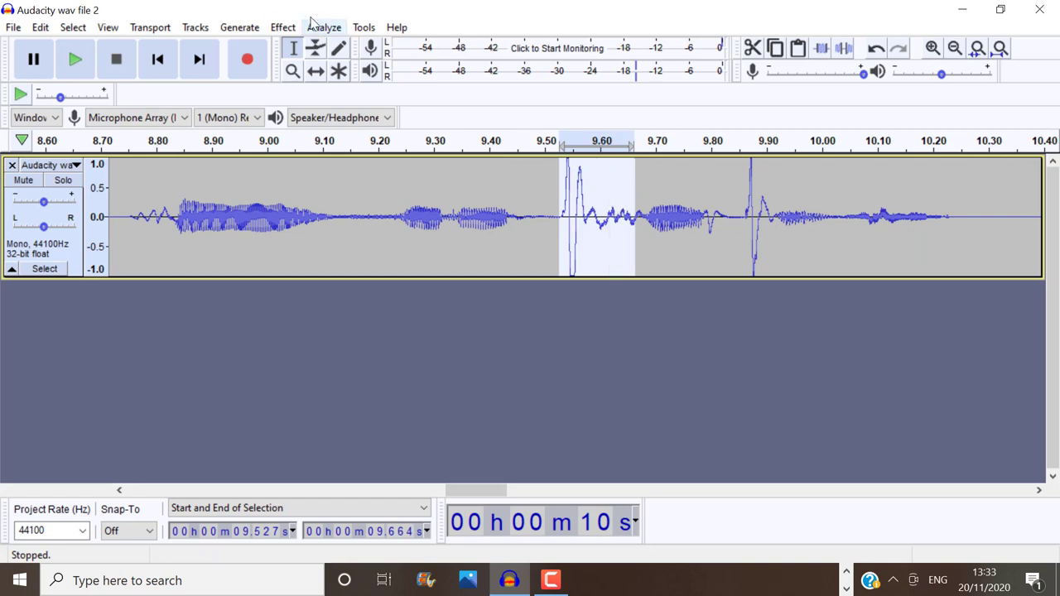
click(284, 27)
click(353, 273)
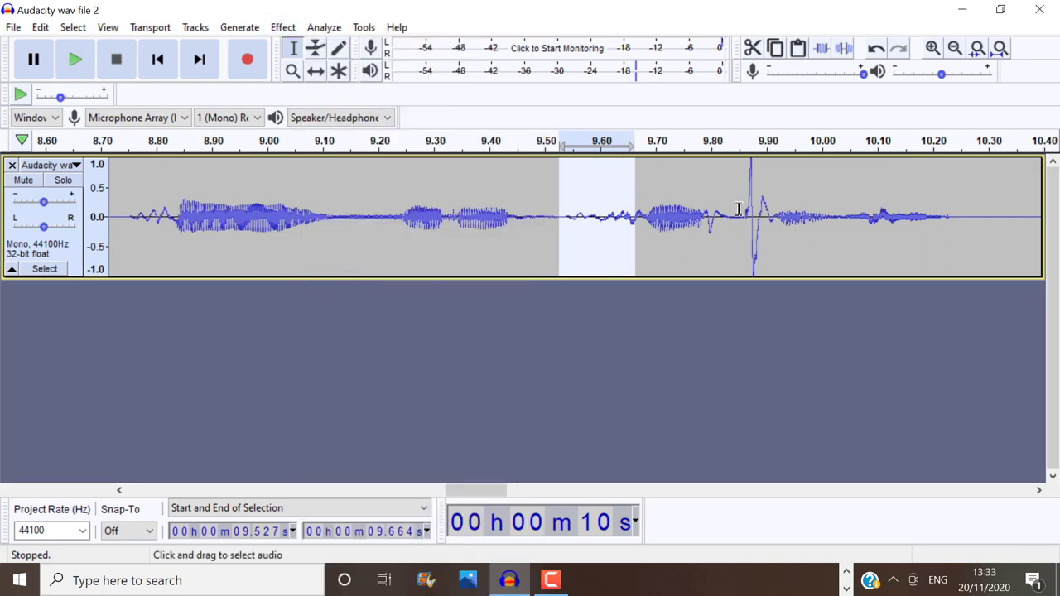
drag(742, 209, 774, 208)
key(ctrl+r)
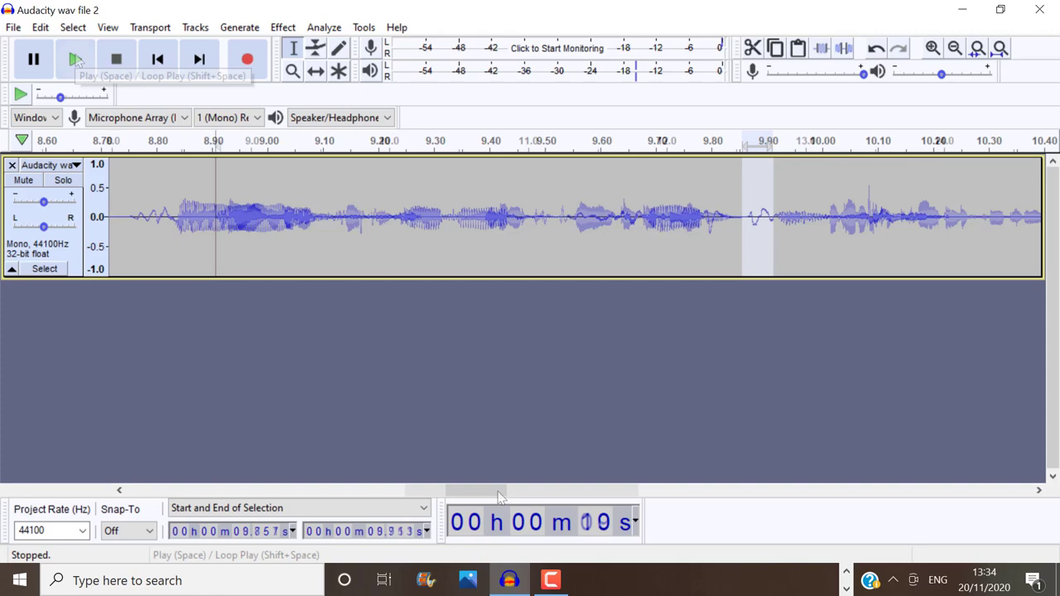
click(75, 59)
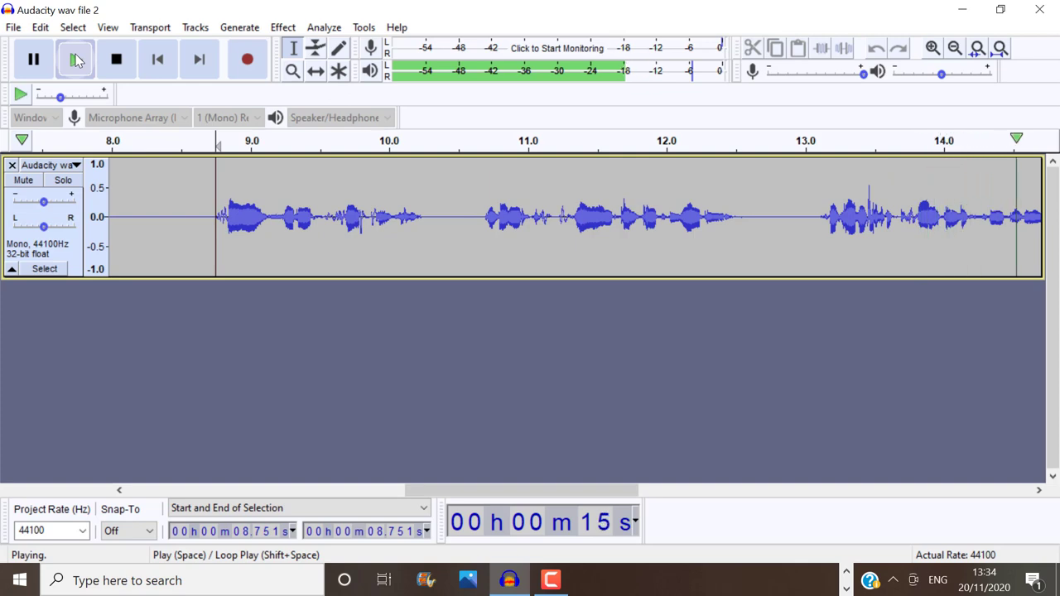
click(116, 59)
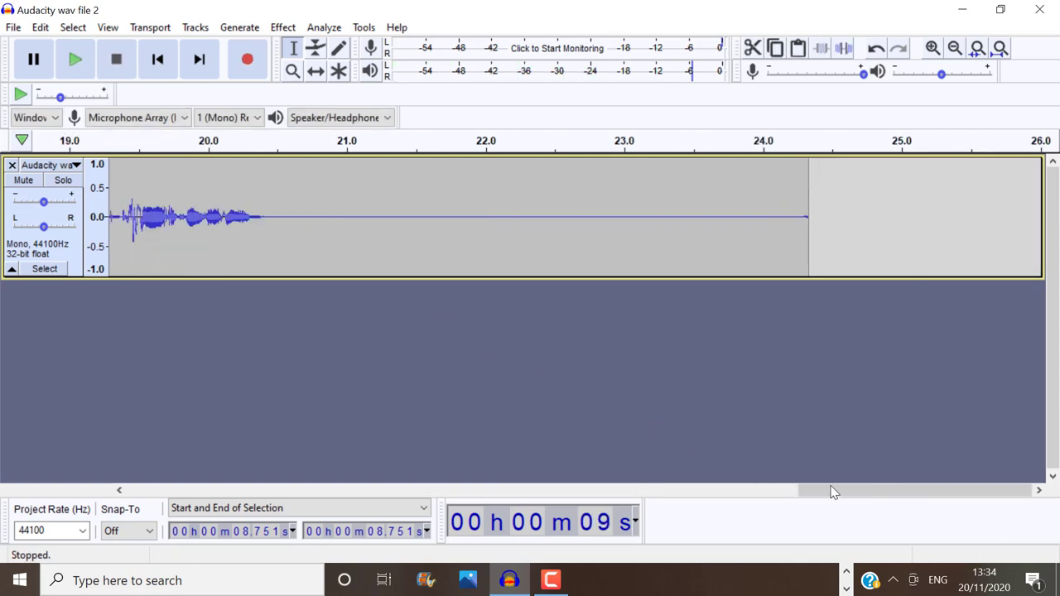
Load the Bass Boost factory preset and lower its 100 Hz boost from 9 dB to 3 dB.
drag(833, 492, 670, 492)
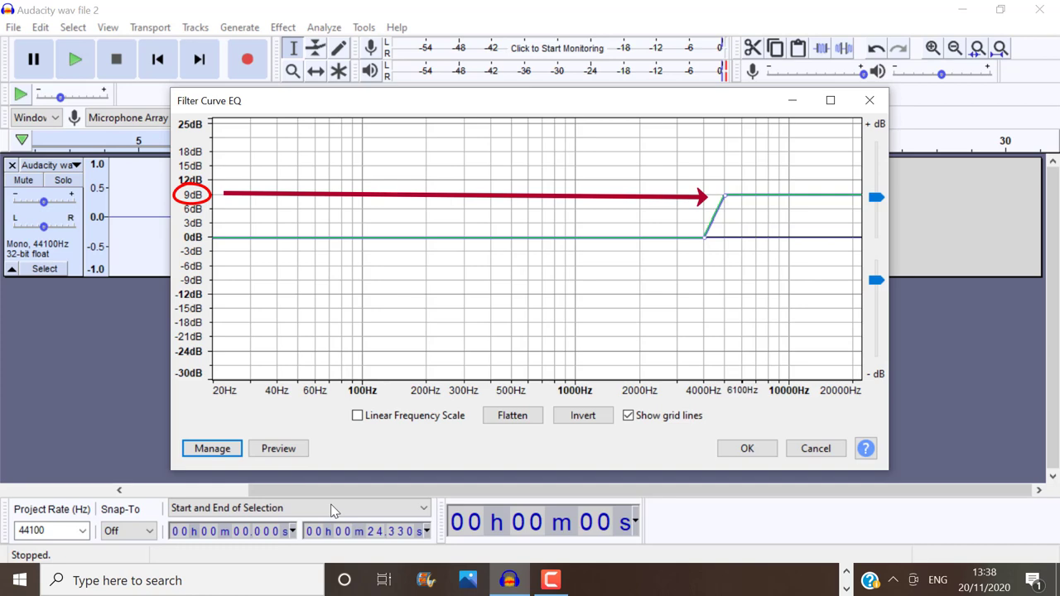
click(224, 454)
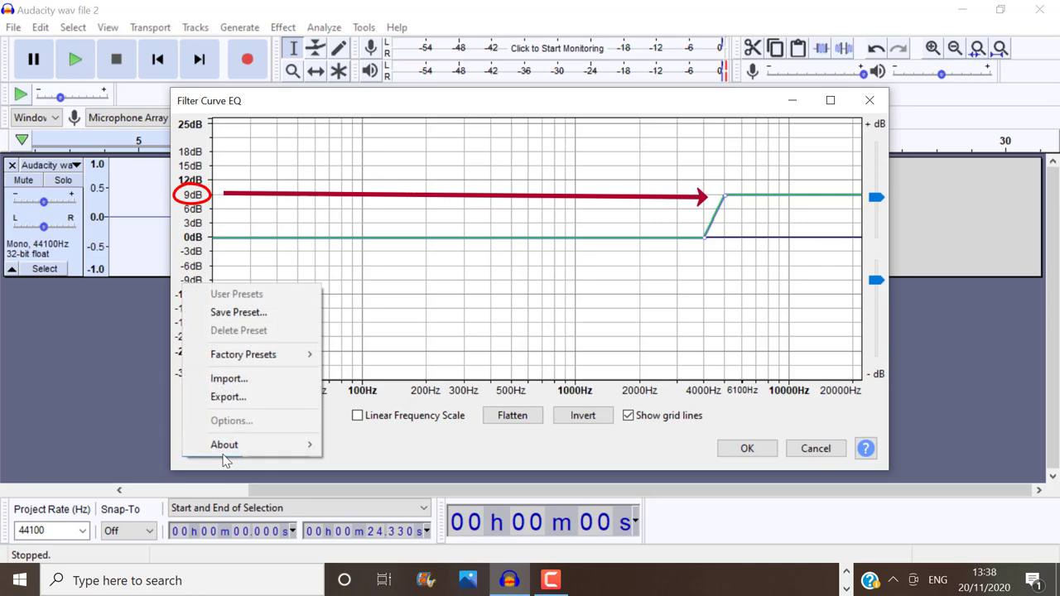
mouse_move(266, 356)
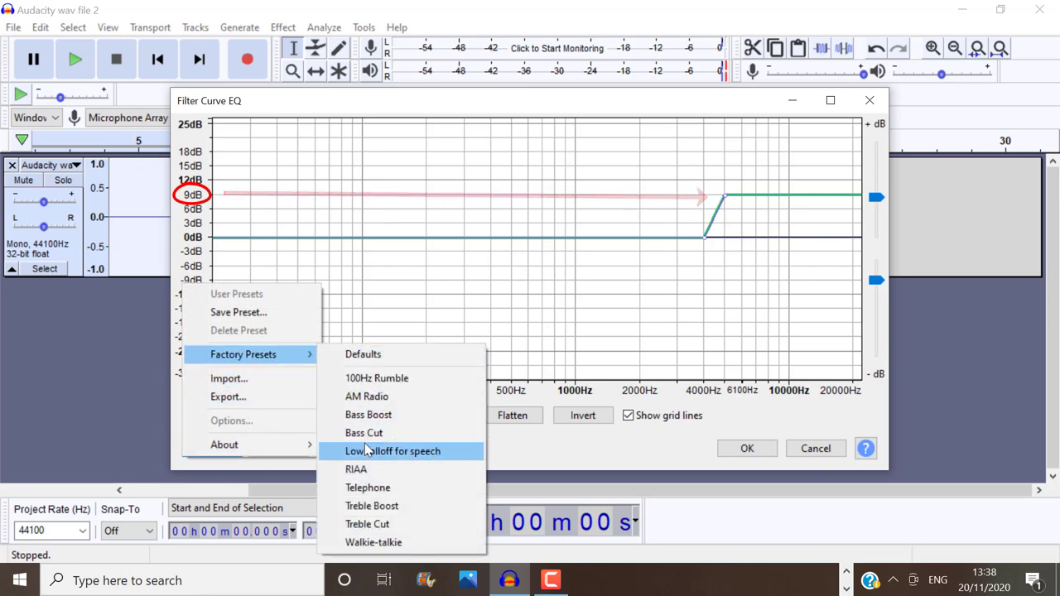
click(367, 414)
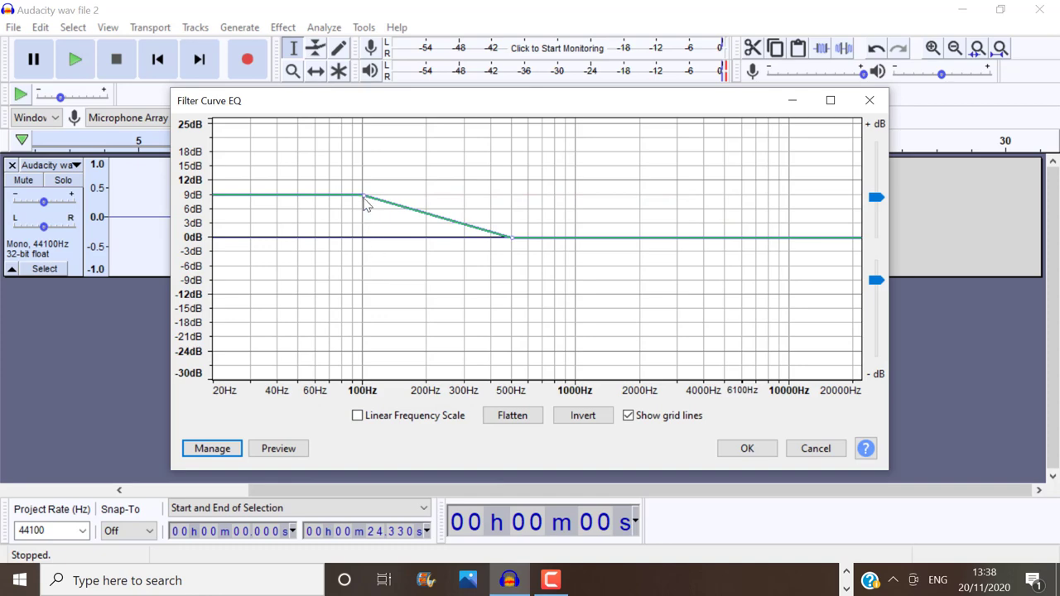
drag(365, 197, 364, 229)
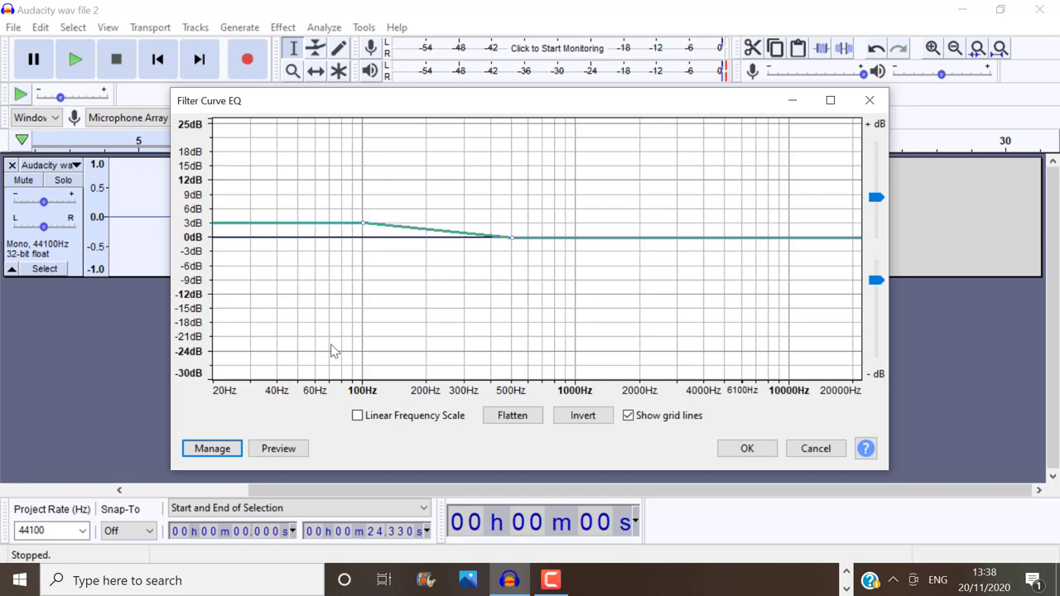
Load the Treble Boost factory preset and reduce it to a gentle 3 dB lift.
click(213, 451)
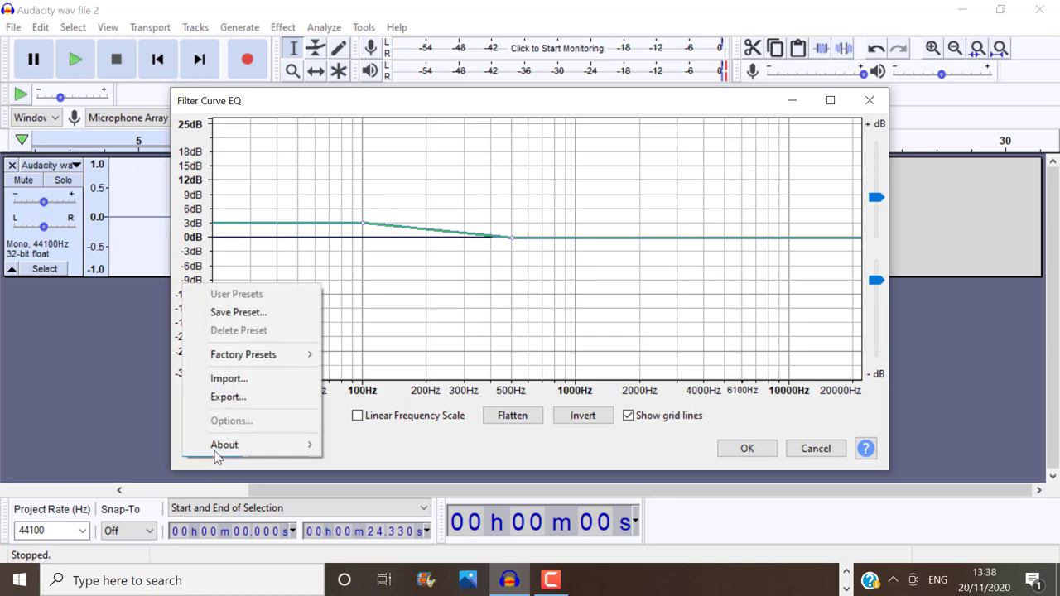
mouse_move(265, 363)
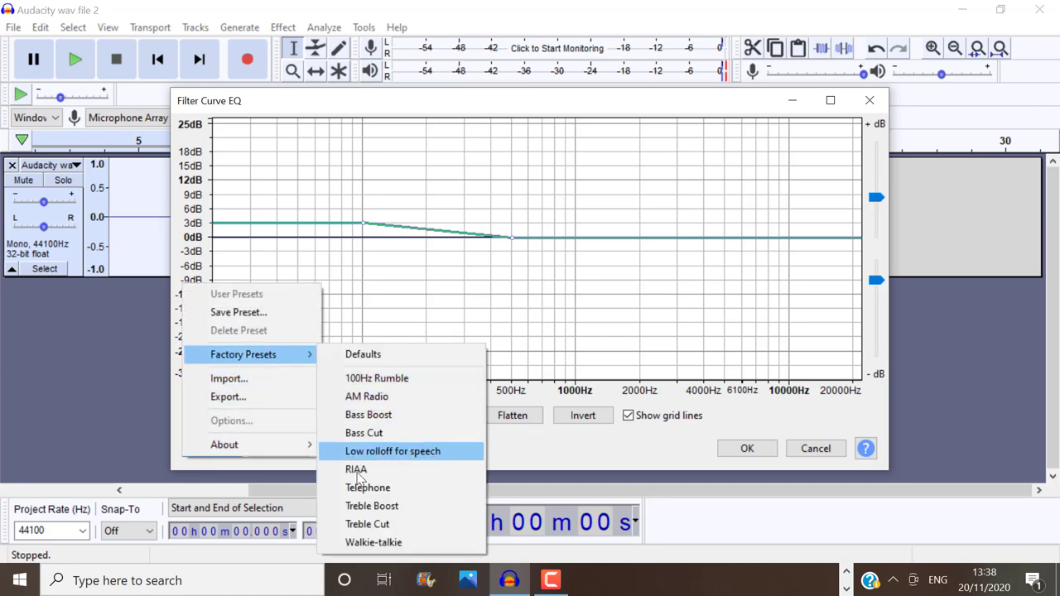
click(358, 509)
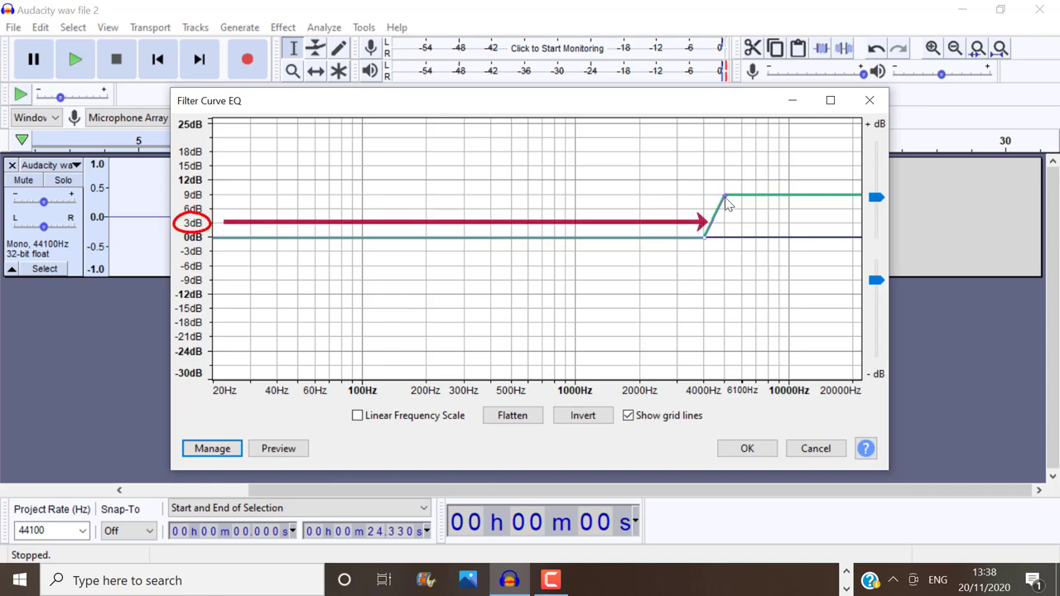
drag(726, 203, 726, 224)
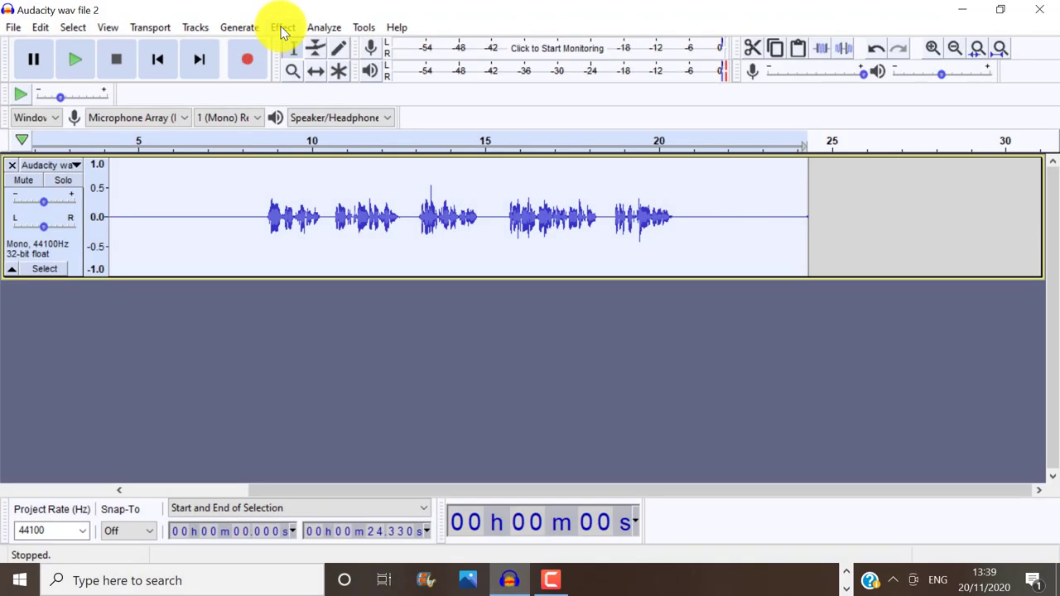
Shape Filter Curve EQ from Bass Boost: 100 Hz at 3 dB, lowest frequencies pulled down.
click(282, 27)
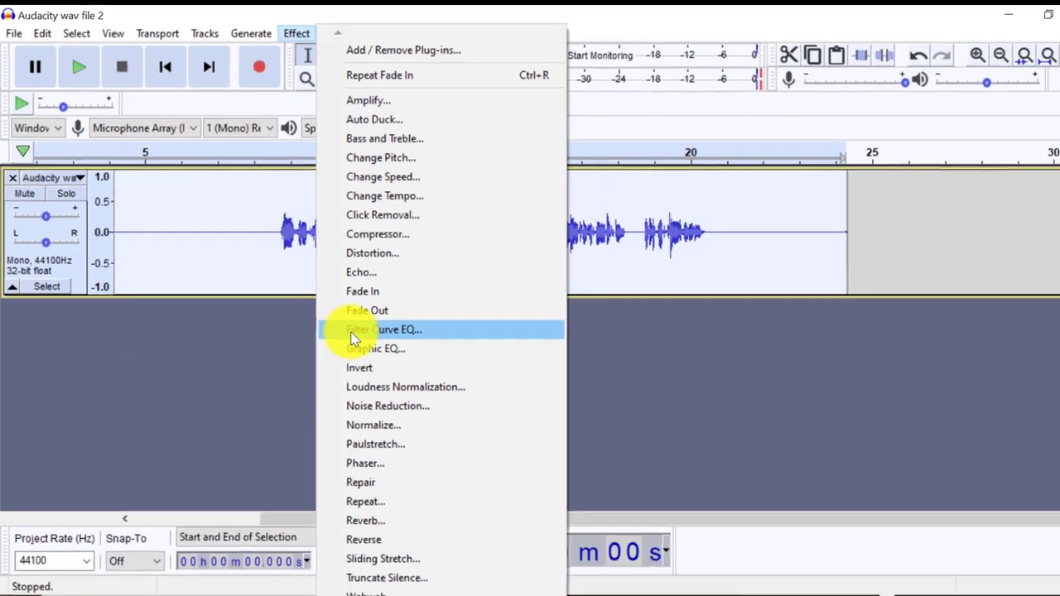
click(396, 383)
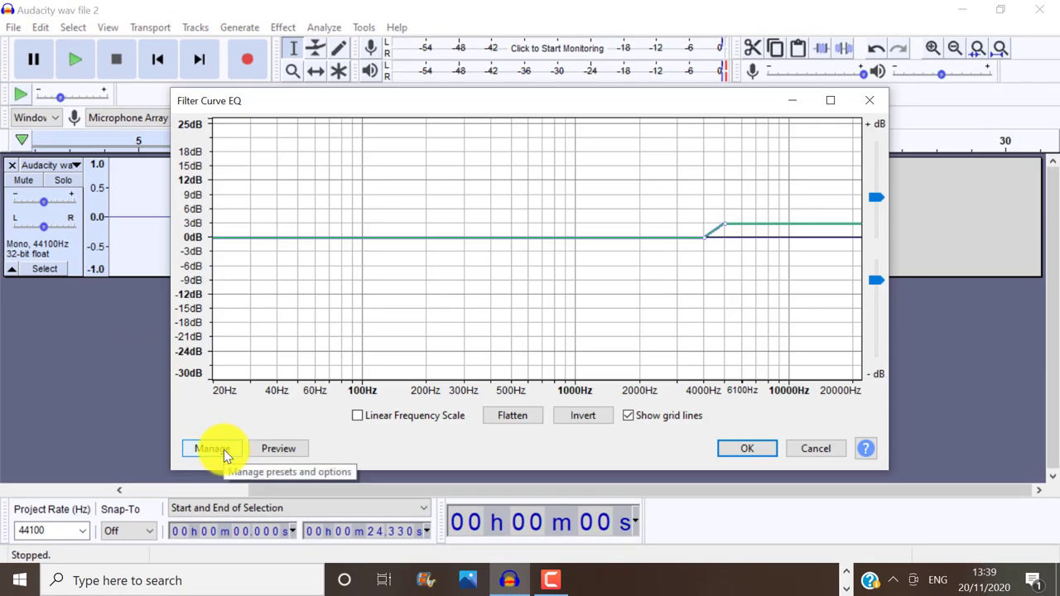
click(224, 450)
mouse_move(282, 361)
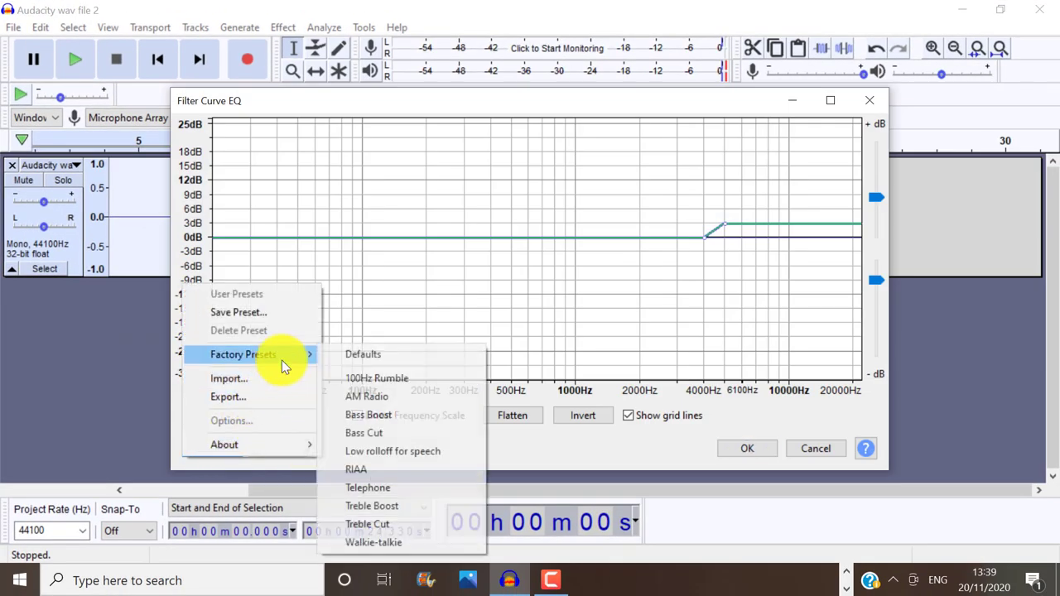
click(360, 418)
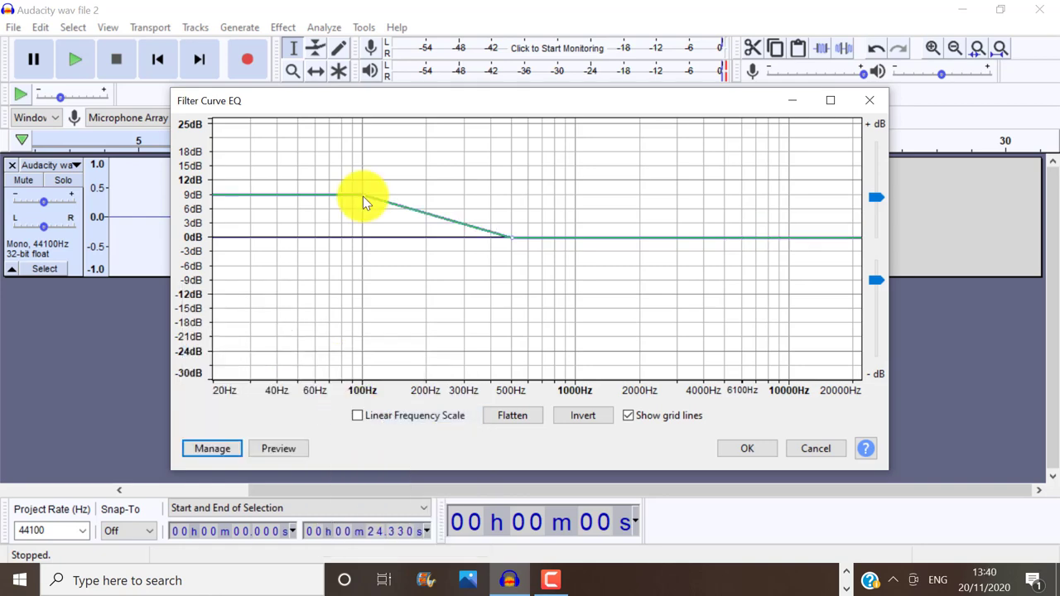
drag(363, 202, 362, 223)
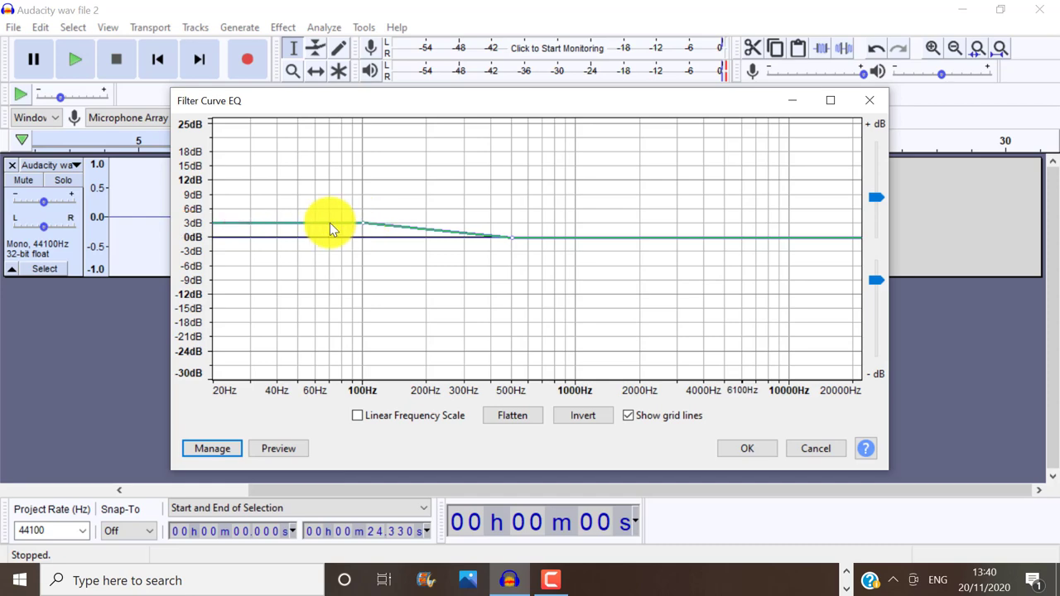
mouse_move(330, 223)
mouse_down()
mouse_move(329, 233)
mouse_move(293, 238)
mouse_move(299, 299)
mouse_move(259, 299)
mouse_move(256, 332)
mouse_move(278, 388)
mouse_up()
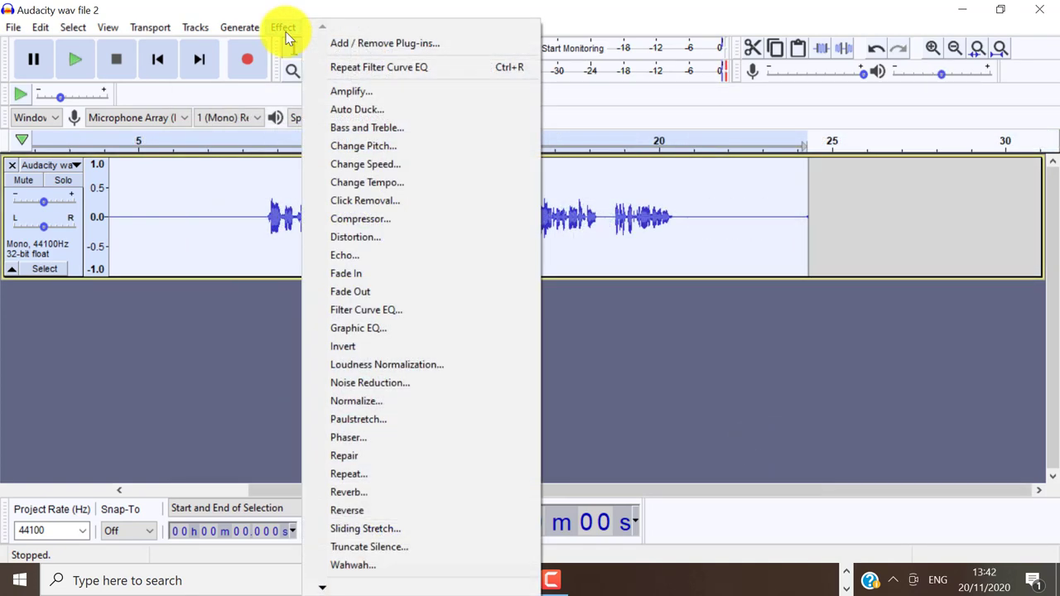
Apply the Filter Curve EQ Treble Boost preset lowered to about 3 dB, then redo/undo to compare waveforms.
click(357, 310)
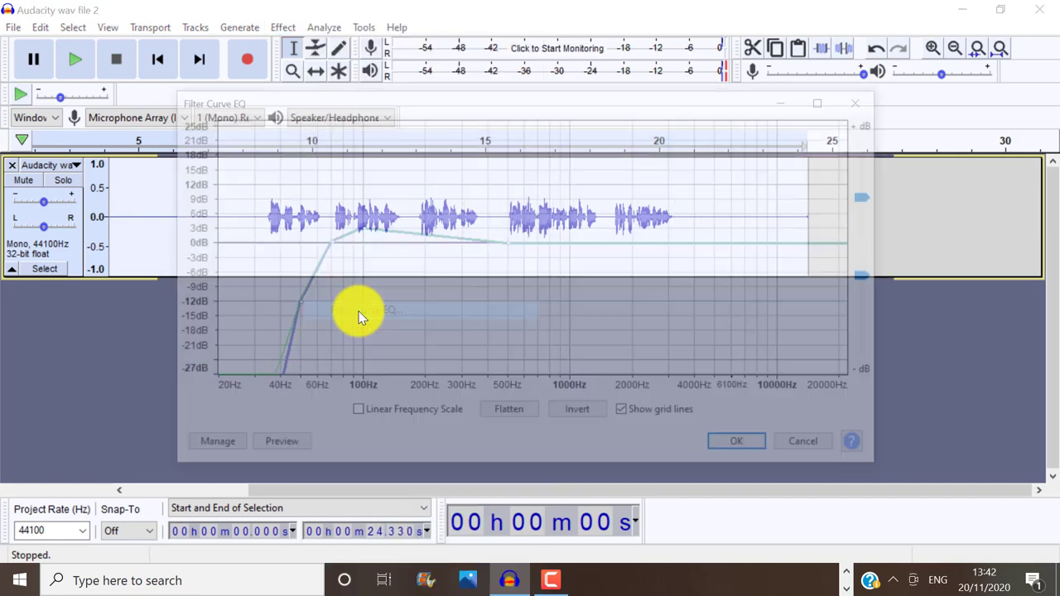
click(223, 449)
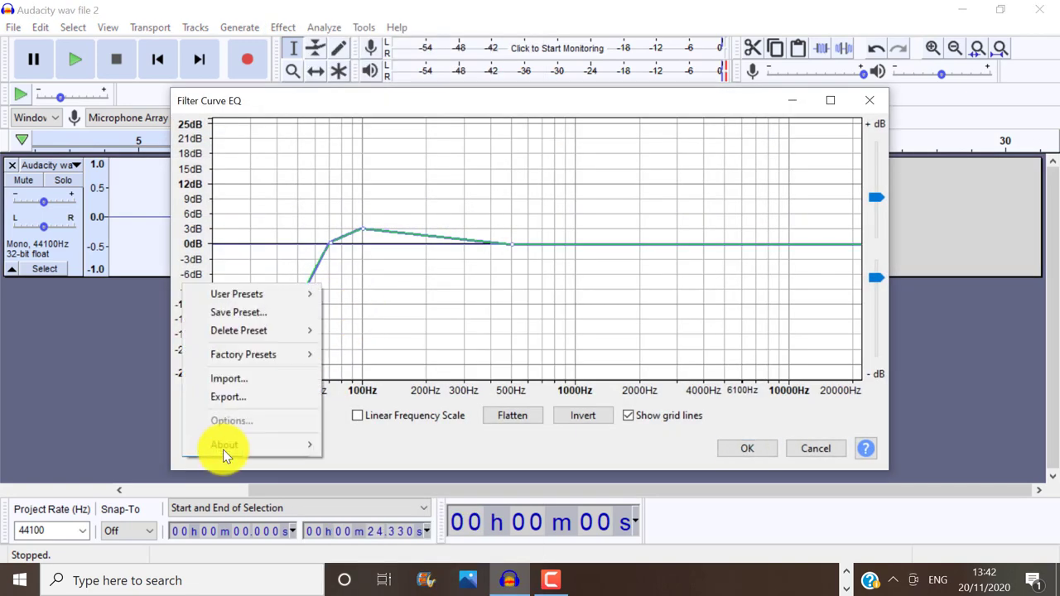
mouse_move(257, 359)
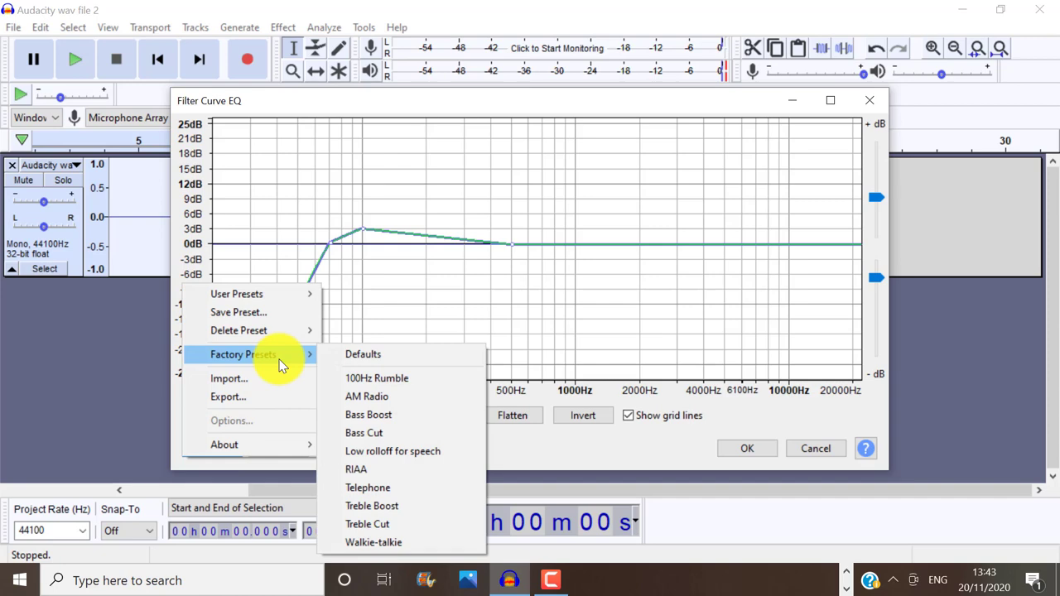
click(354, 505)
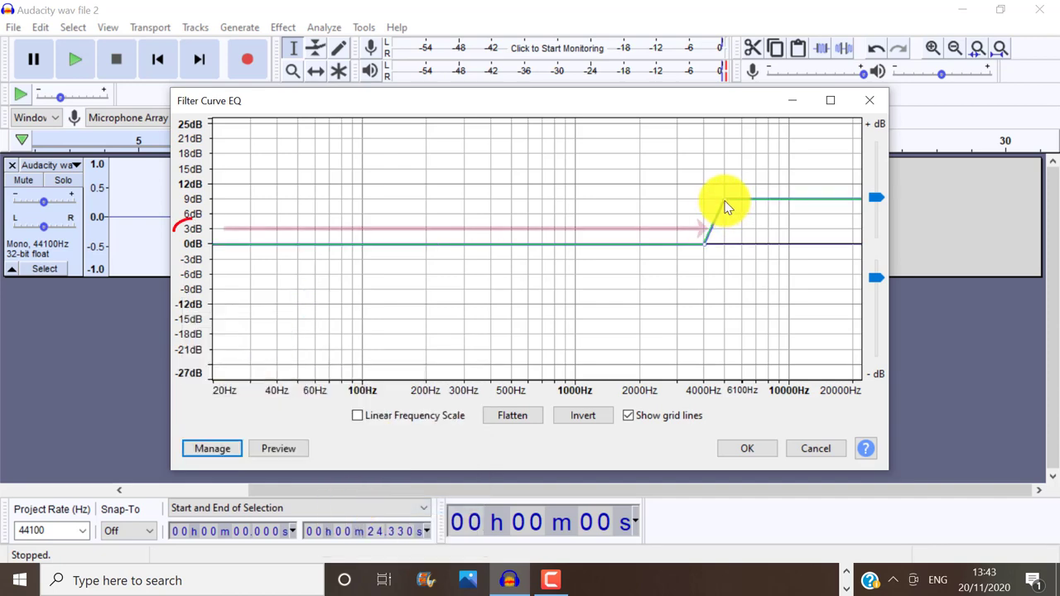
drag(728, 204, 726, 233)
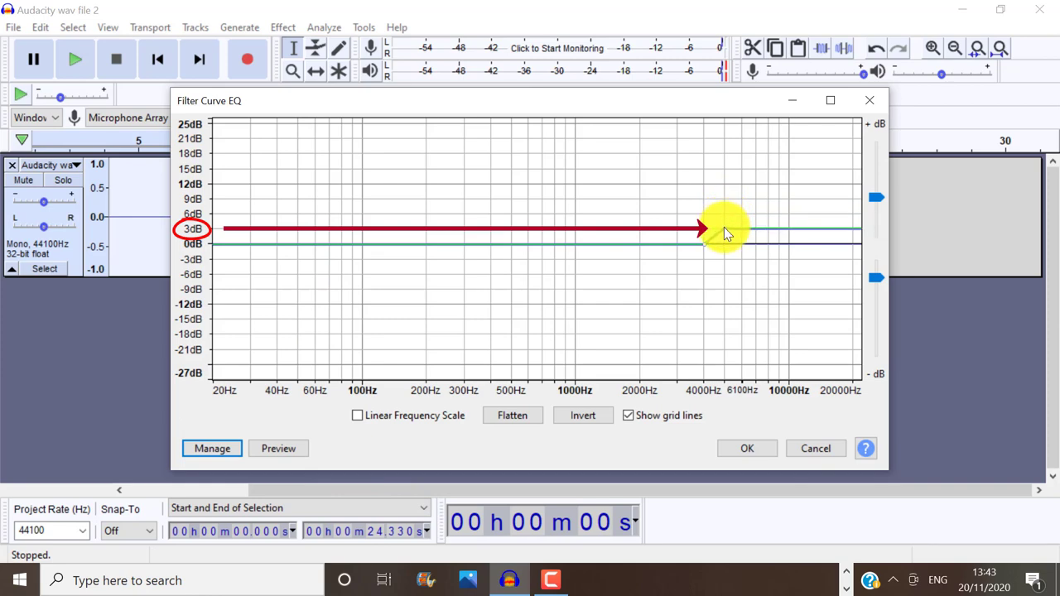
click(746, 449)
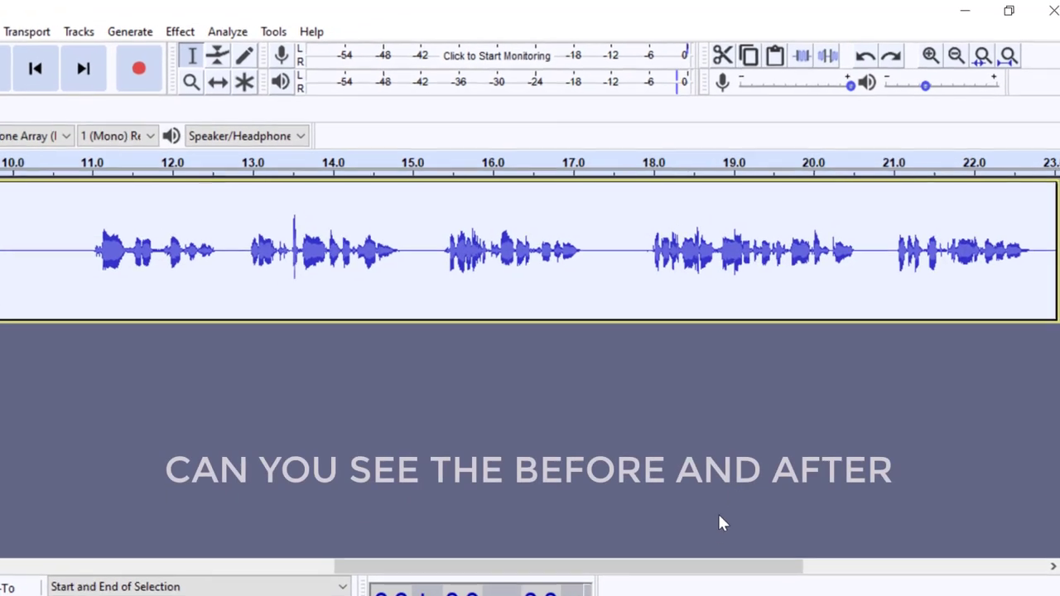
key(ctrl+y)
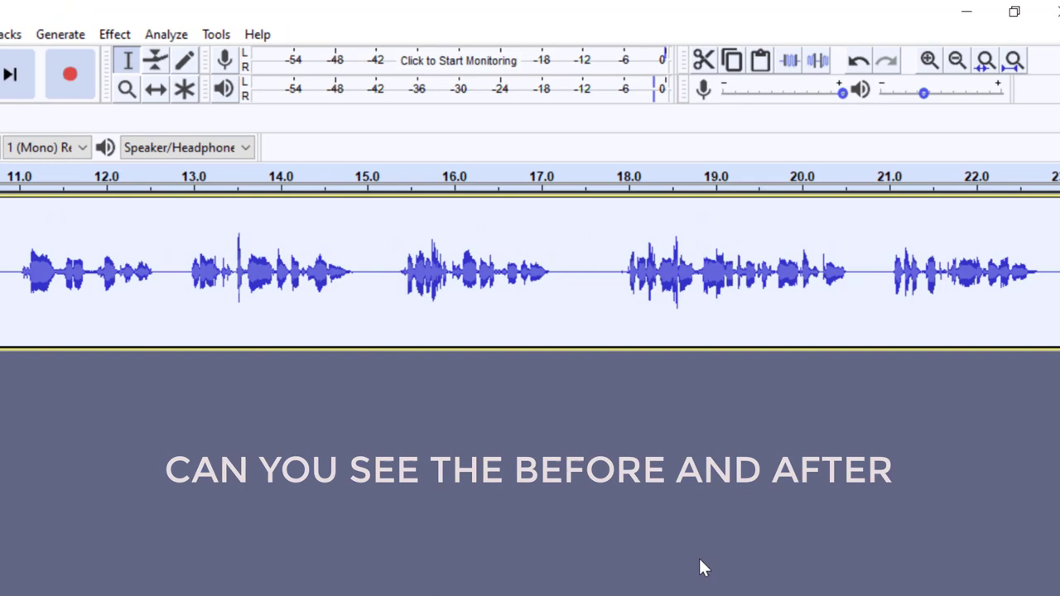
key(ctrl+z)
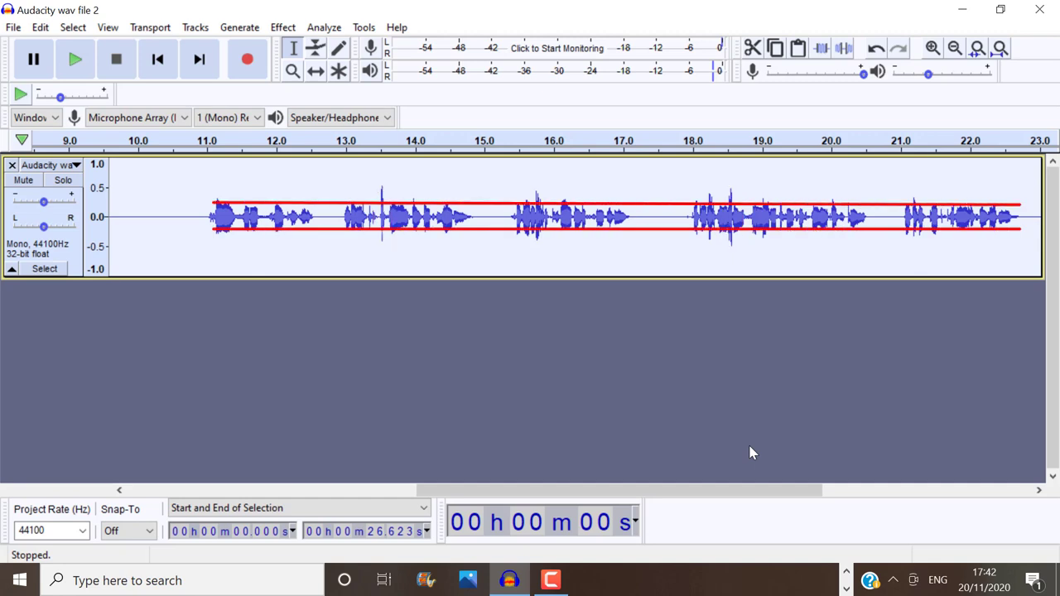
Open the Compressor: -10 dB threshold, -40 dB noise floor, 2:1 ratio, 0.10 s attack, 1.0 s release.
click(283, 28)
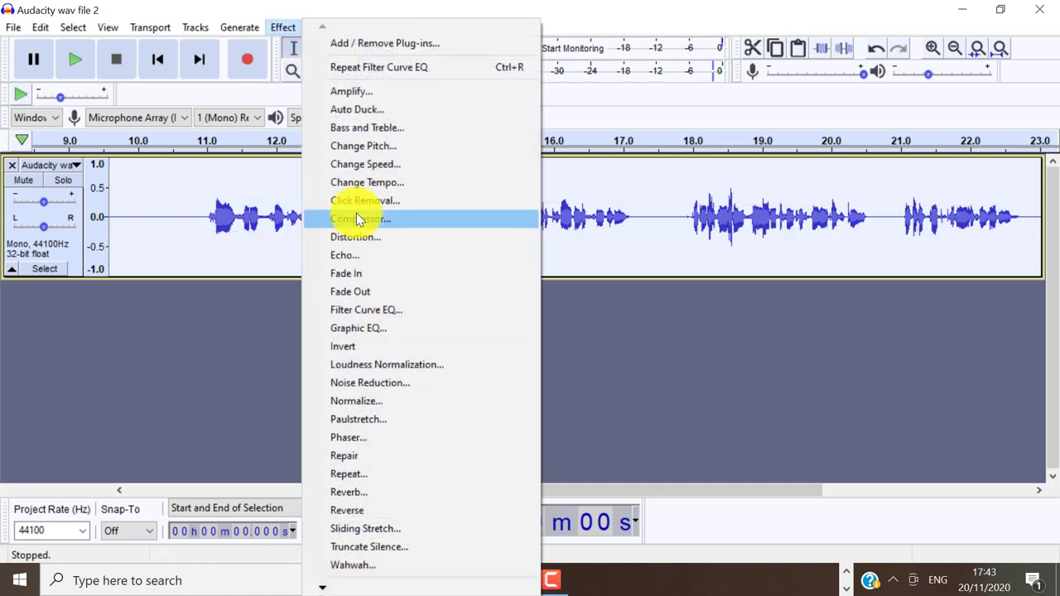
click(359, 219)
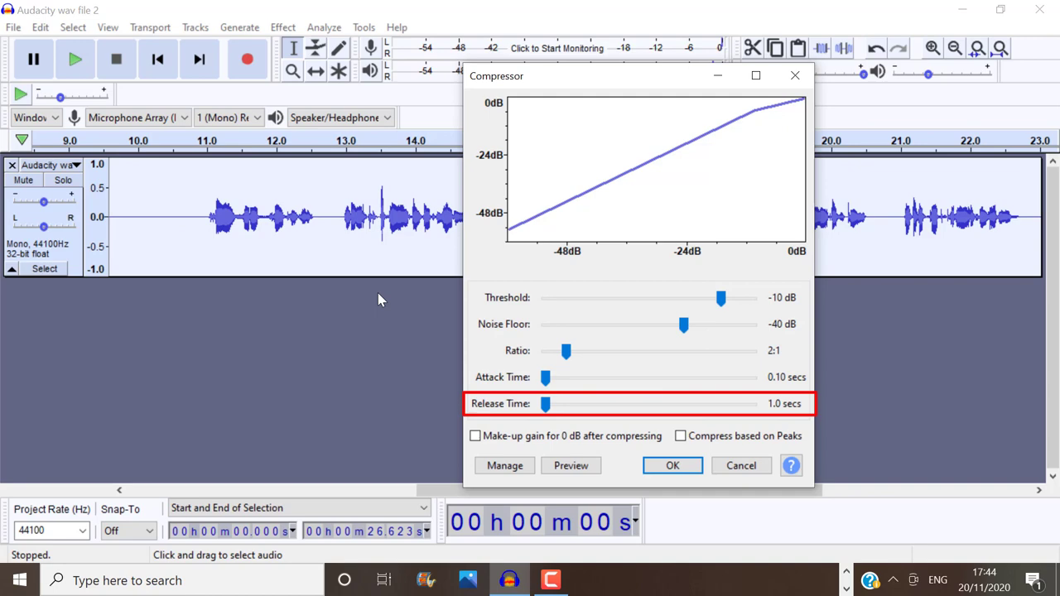
Apply the compressor, undo and redo it twice to compare, then select the whole recording.
click(662, 468)
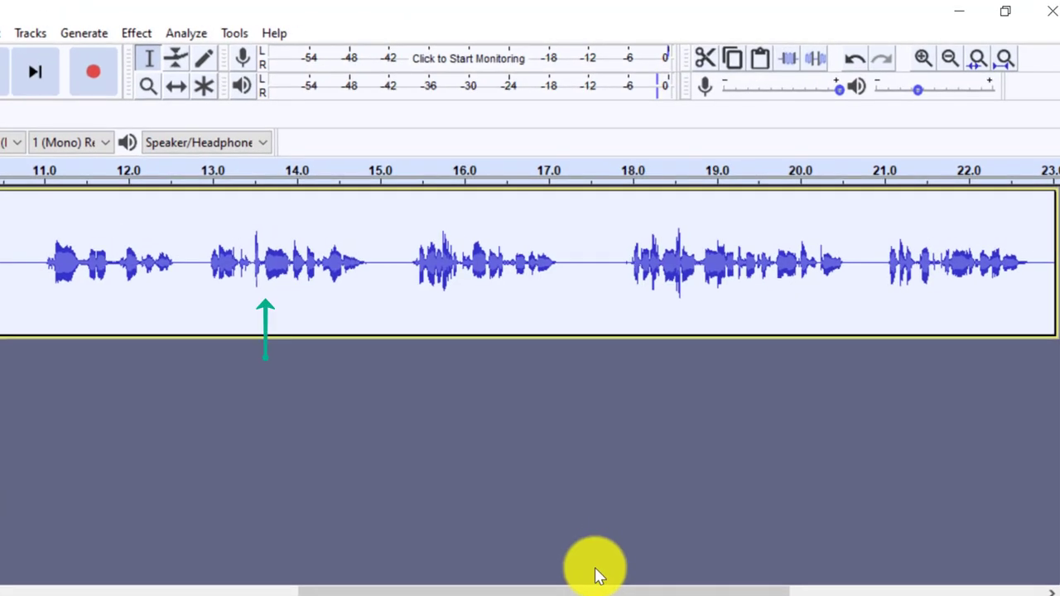
key(ctrl+z)
key(ctrl+y)
key(ctrl+z)
key(ctrl+y)
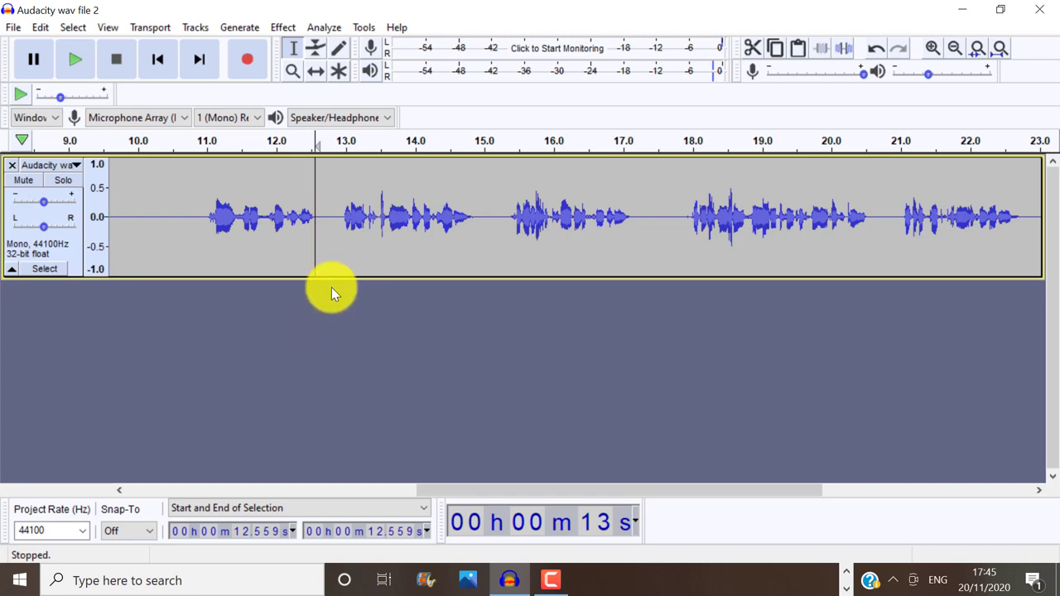
click(347, 223)
key(ctrl+a)
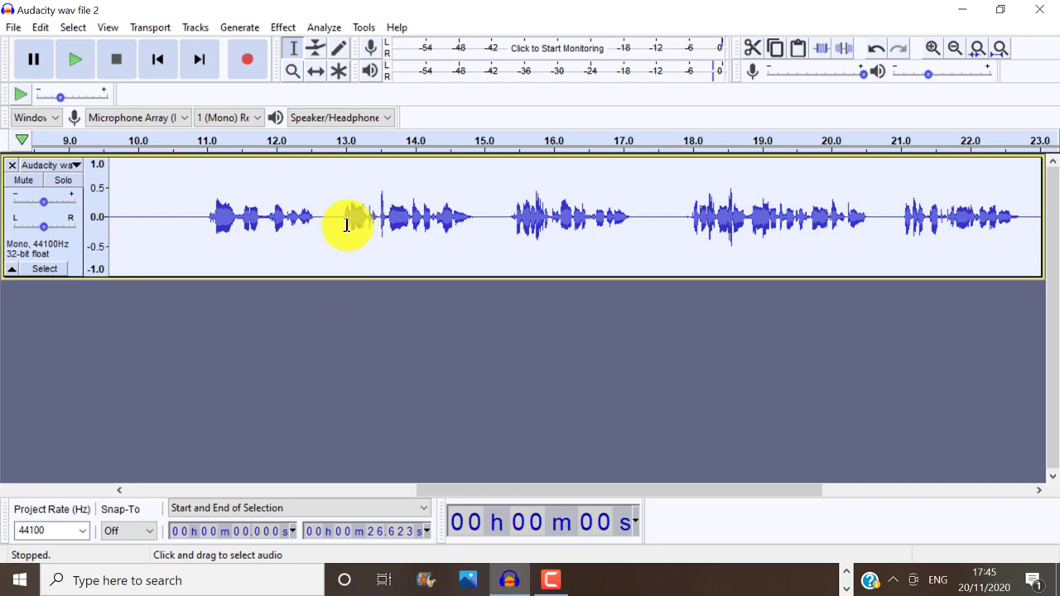
Normalize the recording with Remove DC offset kept on and a new peak amplitude value entered.
click(282, 28)
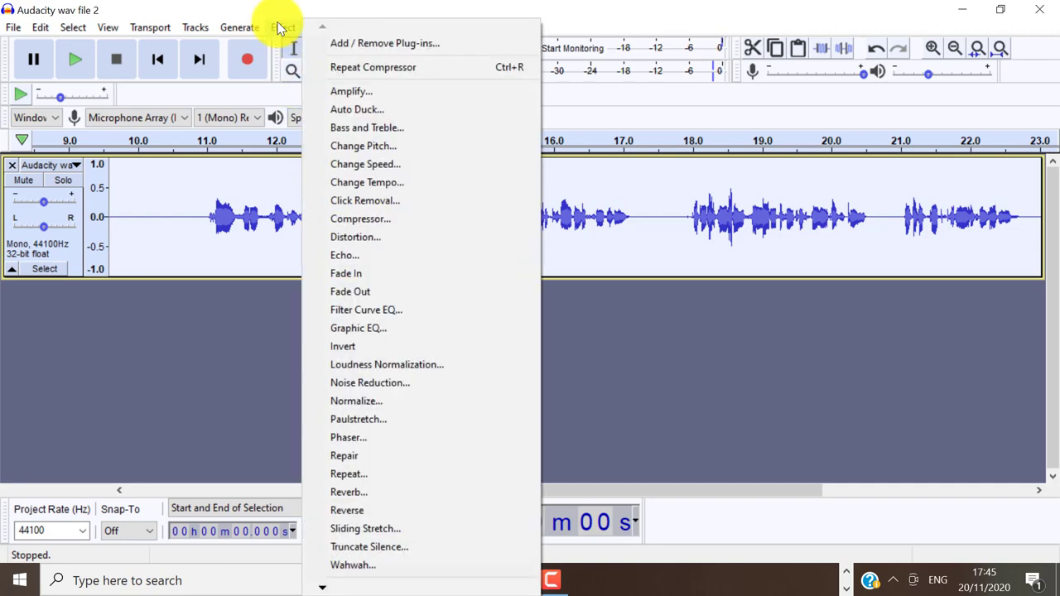
click(348, 402)
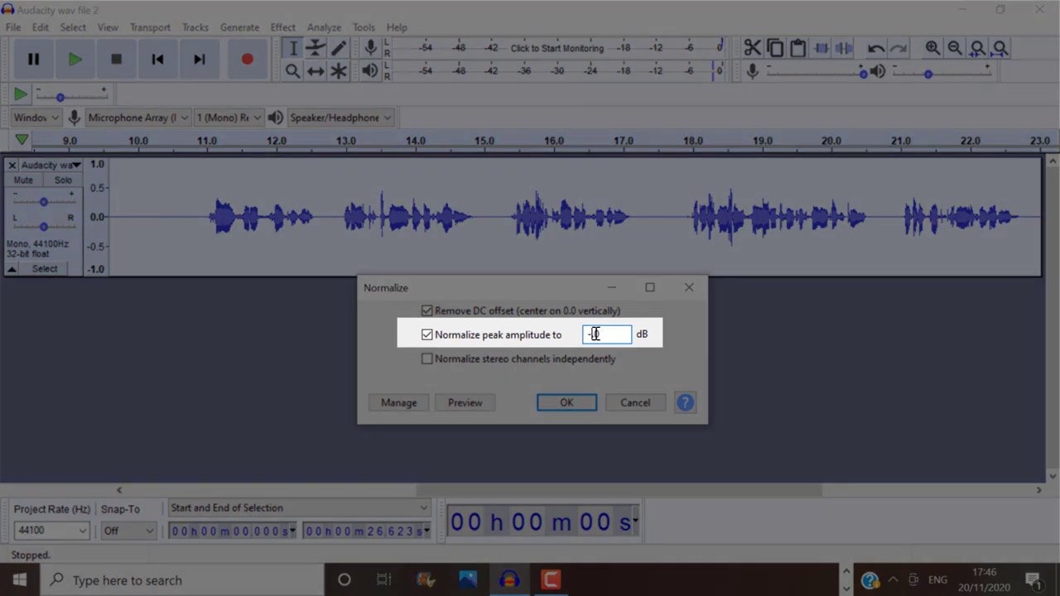
text(0)
key(BackSpace)
text(3)
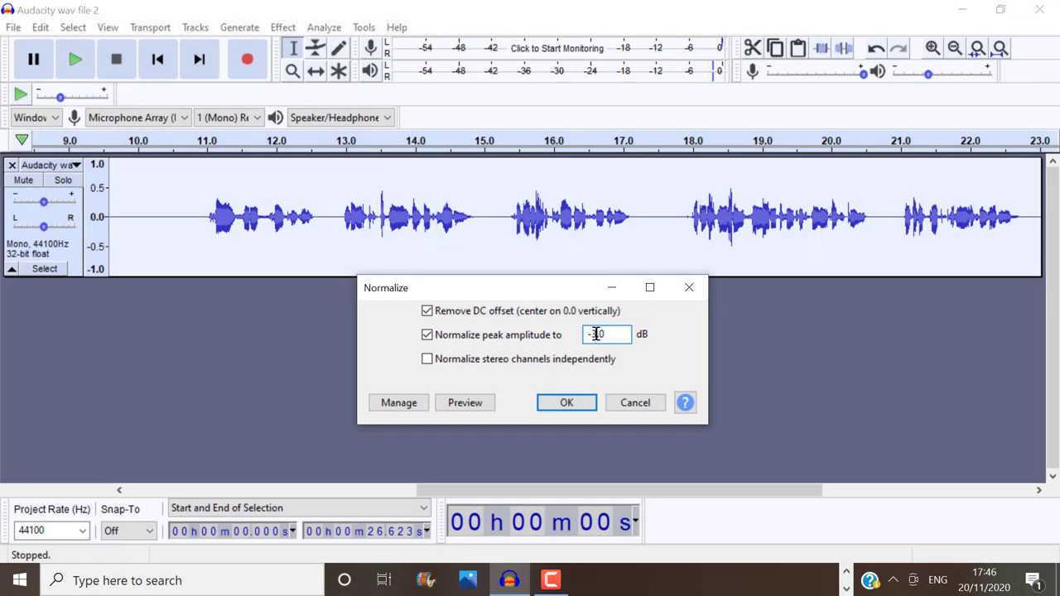
key(BackSpace)
text(1)
click(568, 403)
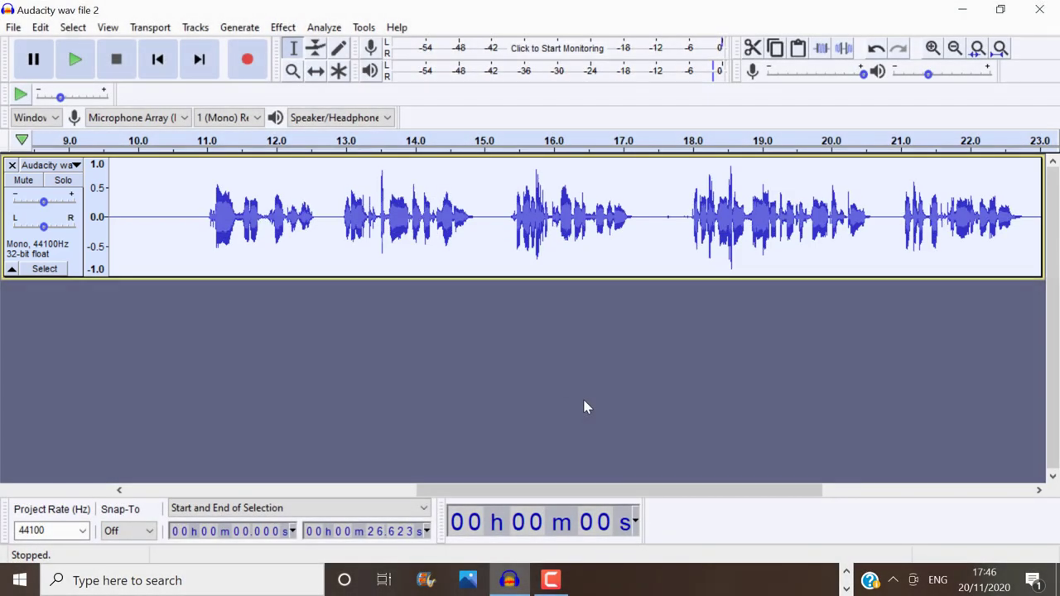
Deselect the track and enable the Limiter plug-in through Add / Remove Plug-ins.
click(561, 399)
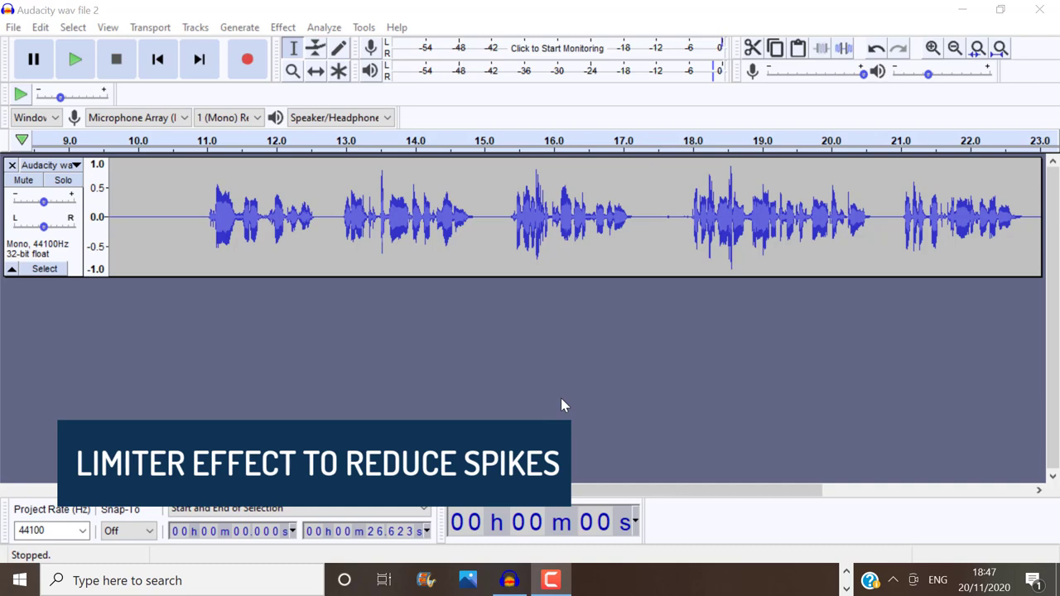
click(280, 33)
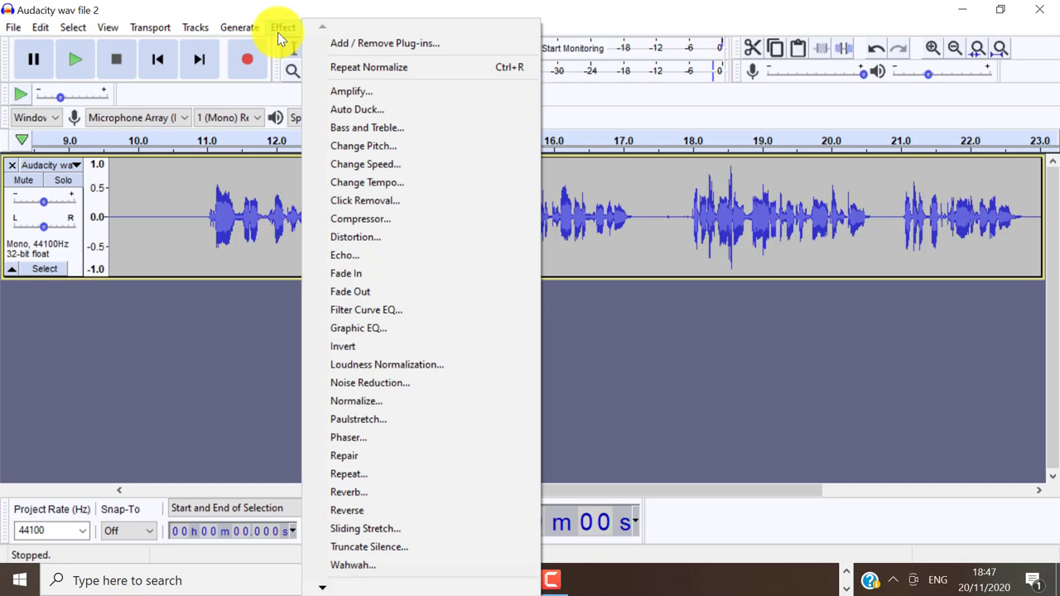
click(356, 42)
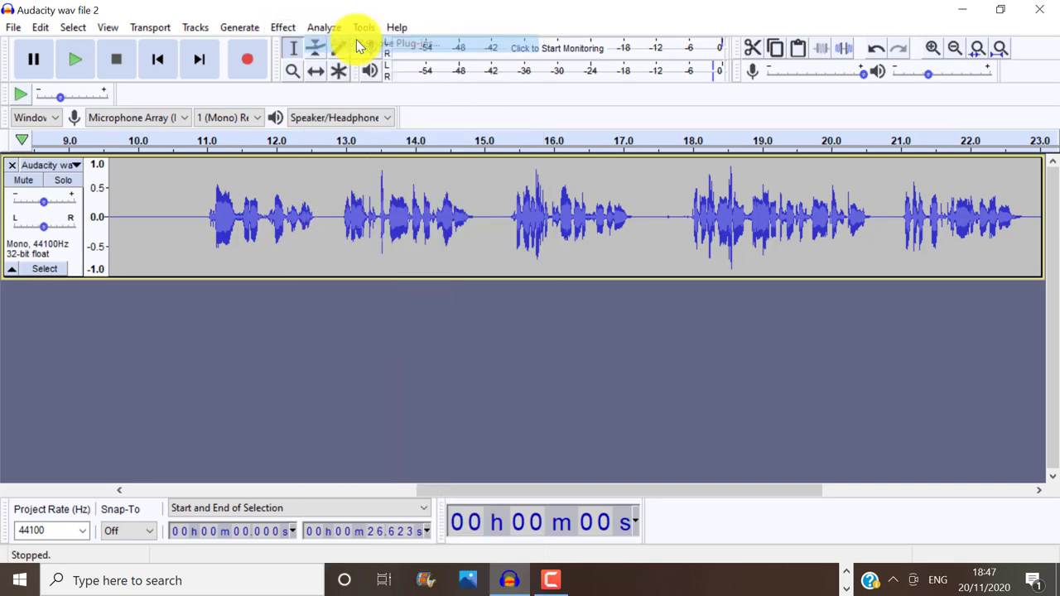
scroll(773, 287, down, 10)
scroll(773, 287, down, 5)
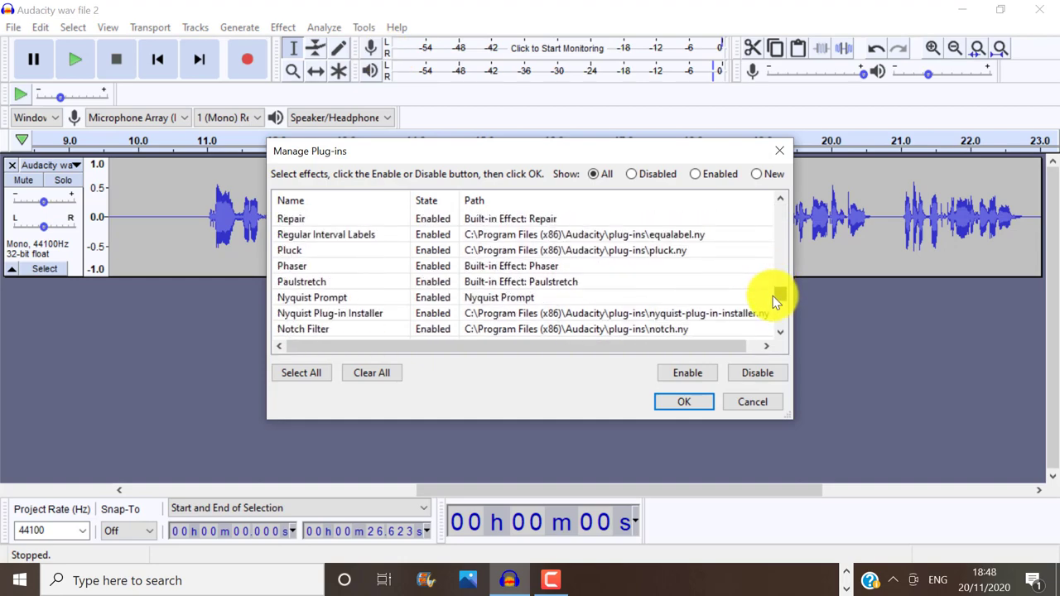
click(393, 295)
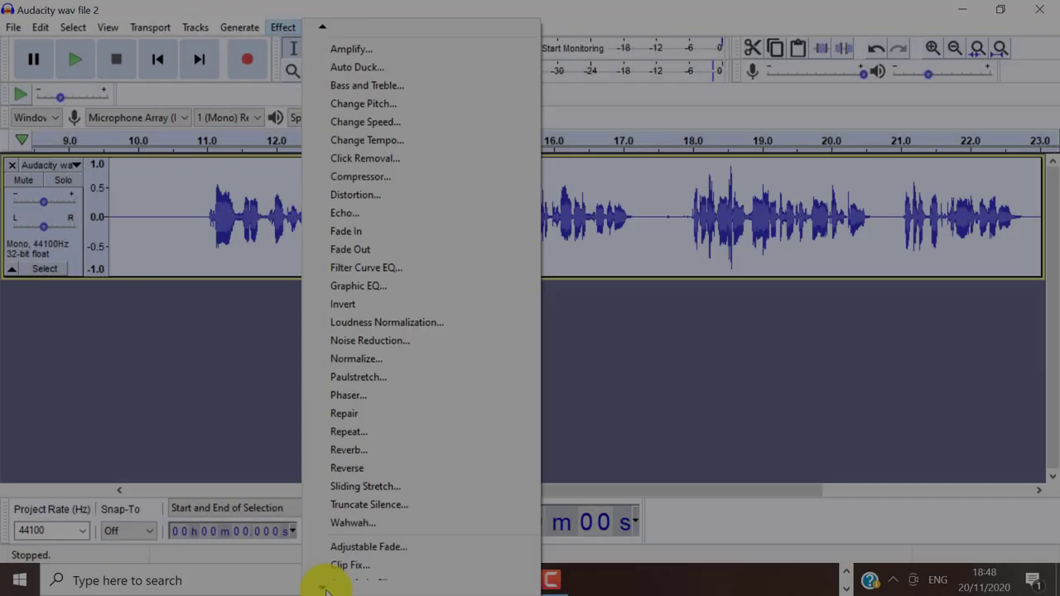
mouse_move(325, 590)
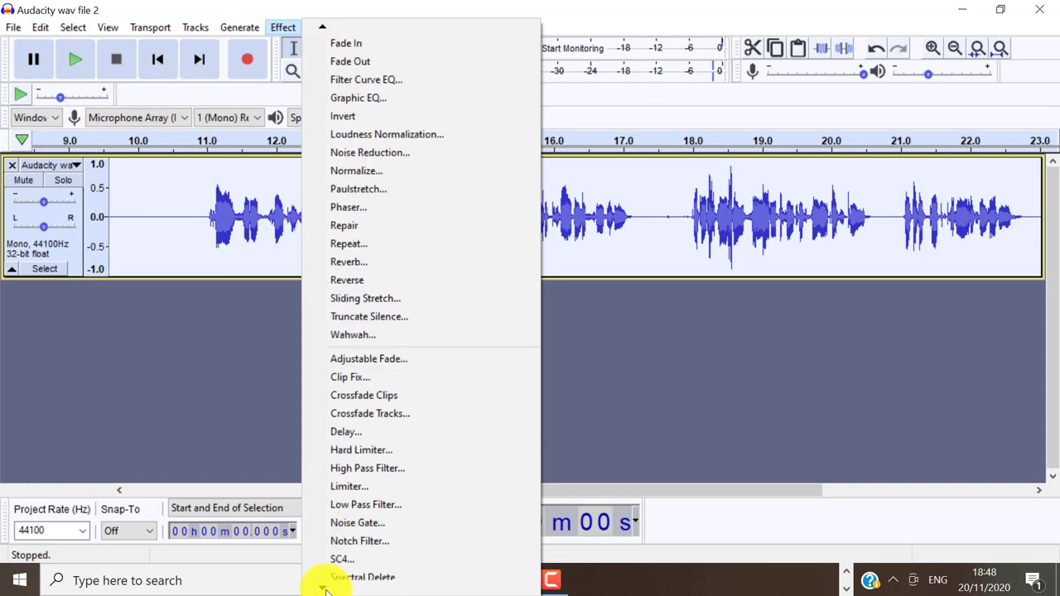
Apply the Limiter with Limit to -3.00 dB, then undo and redo to compare.
click(379, 455)
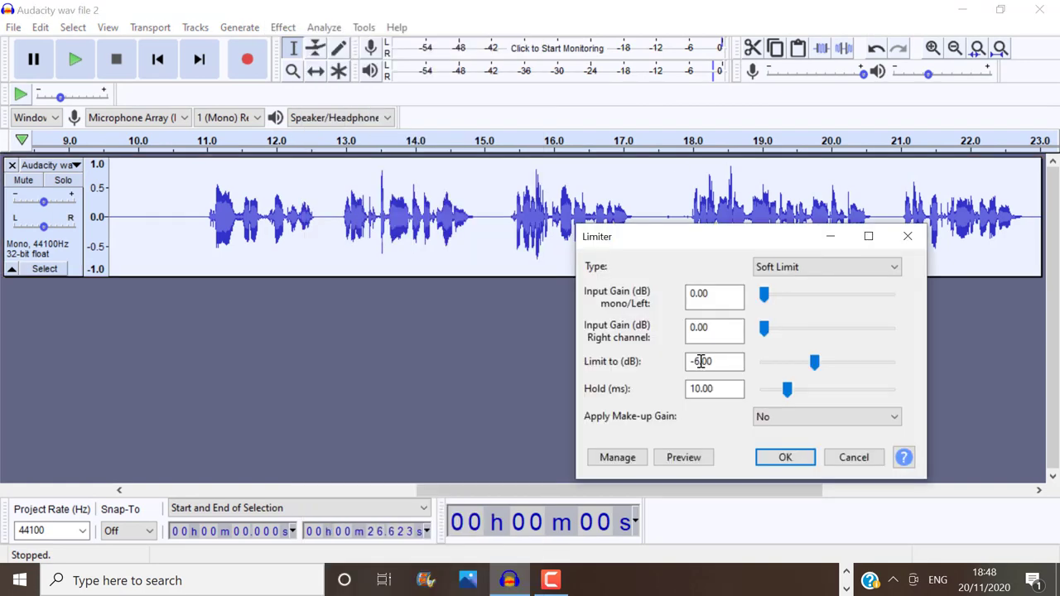
double_click(698, 362)
text(-3.00)
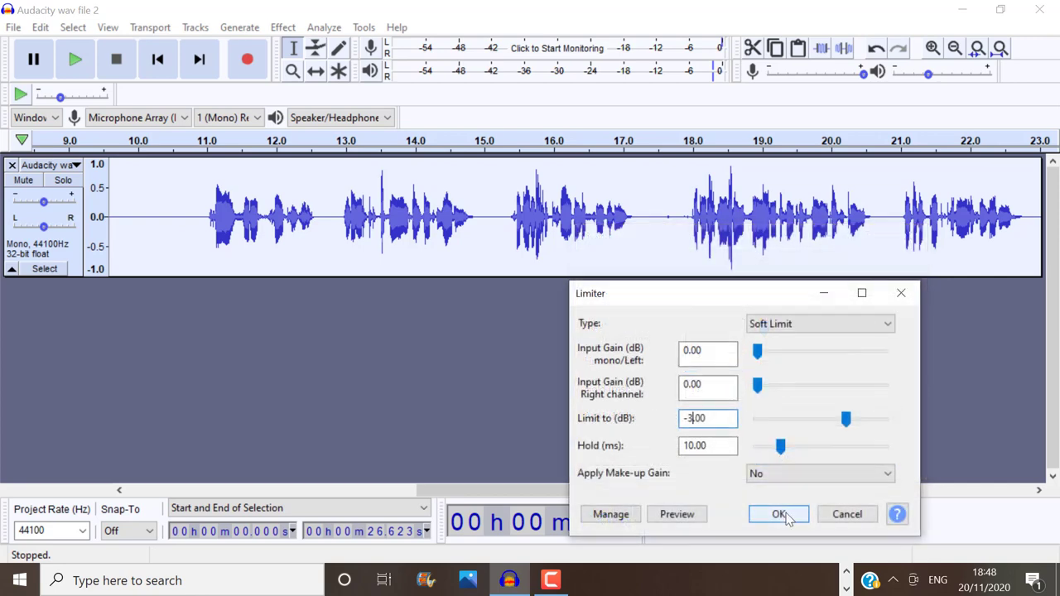
click(780, 514)
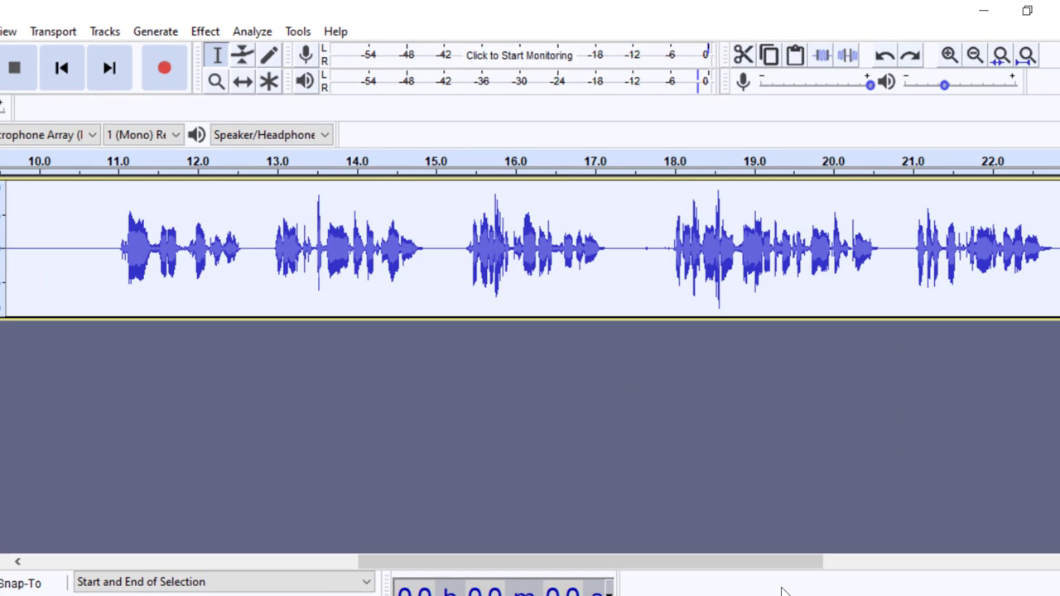
key(ctrl+y)
key(ctrl+z)
key(ctrl+y)
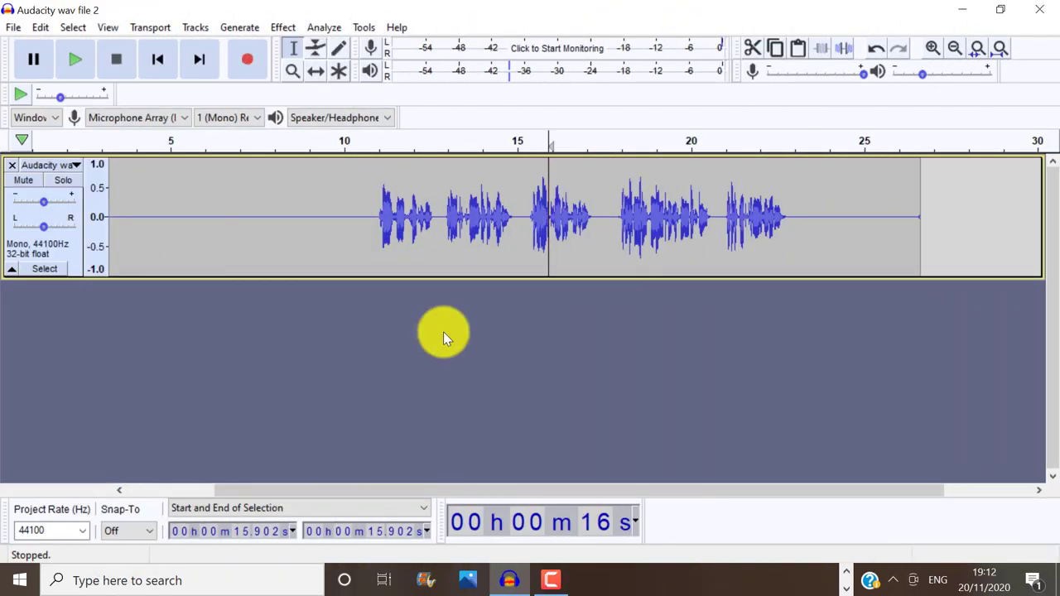
Select the recording, duplicate it with Ctrl+D, and join both copies via Make Stereo Track.
double_click(434, 233)
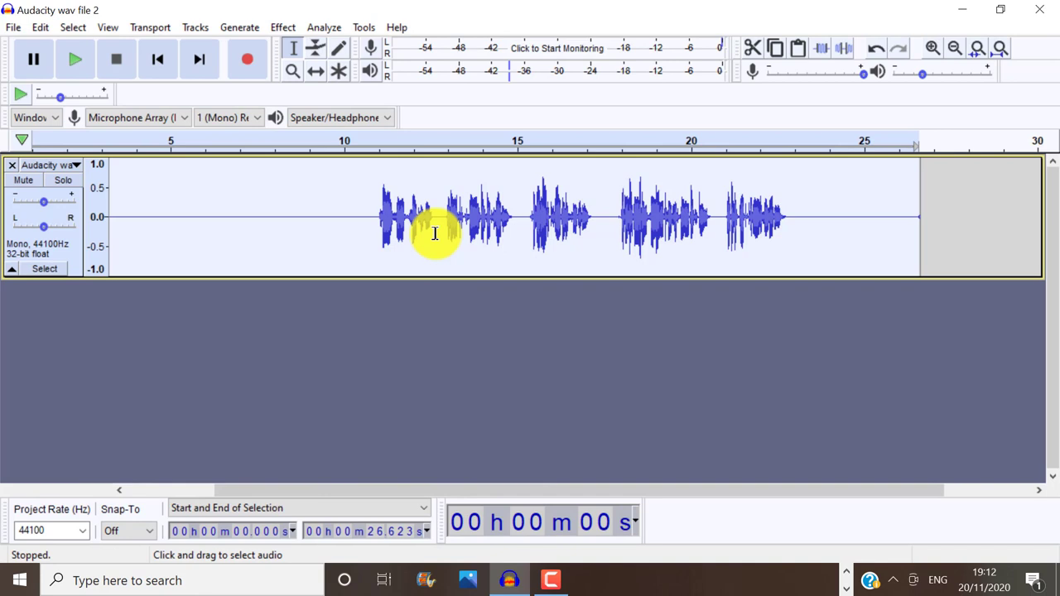
key(ctrl+d)
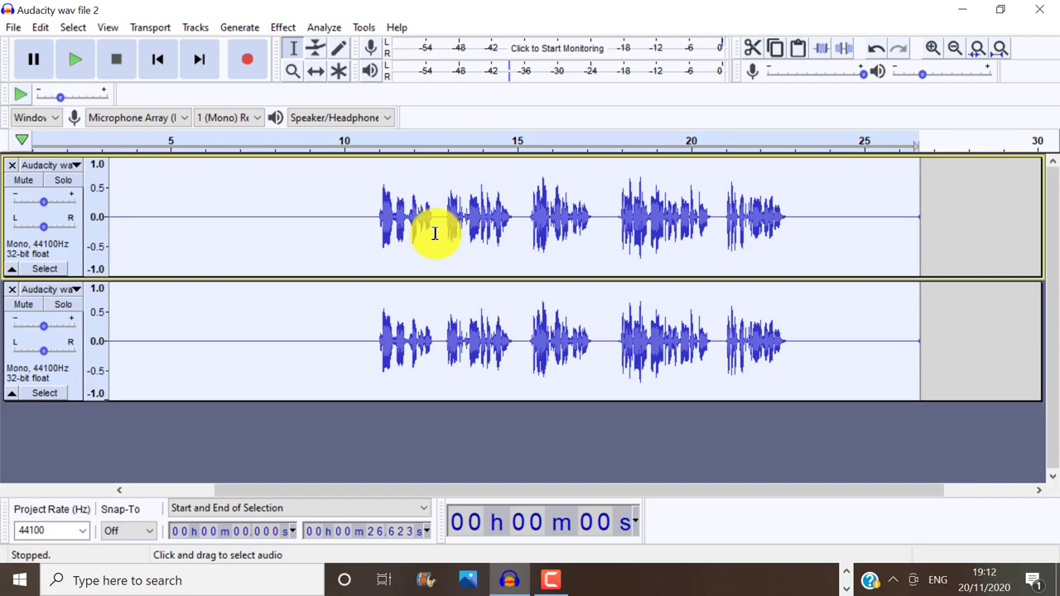
click(41, 168)
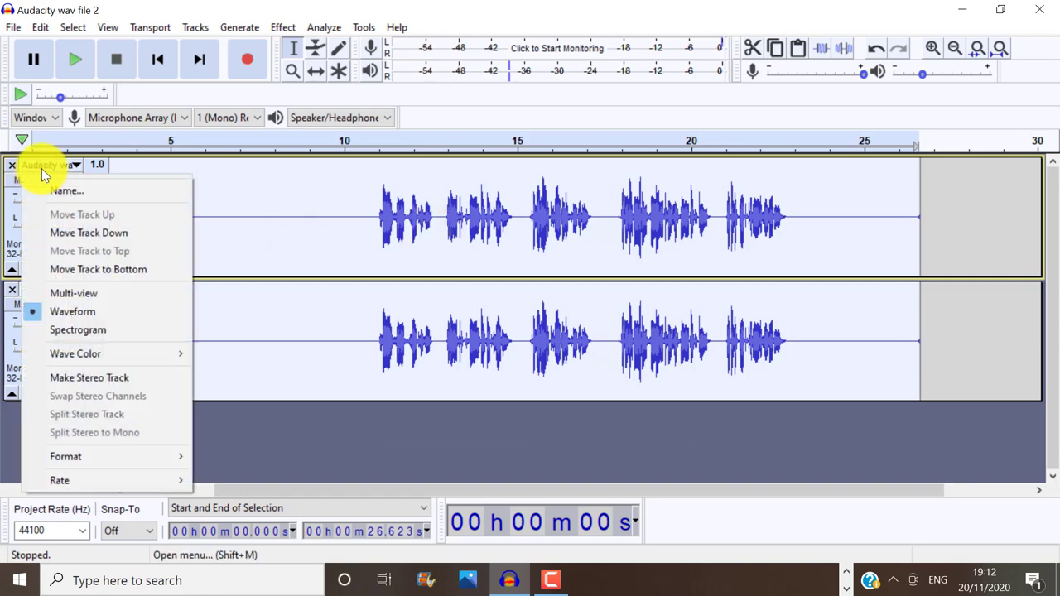
click(39, 378)
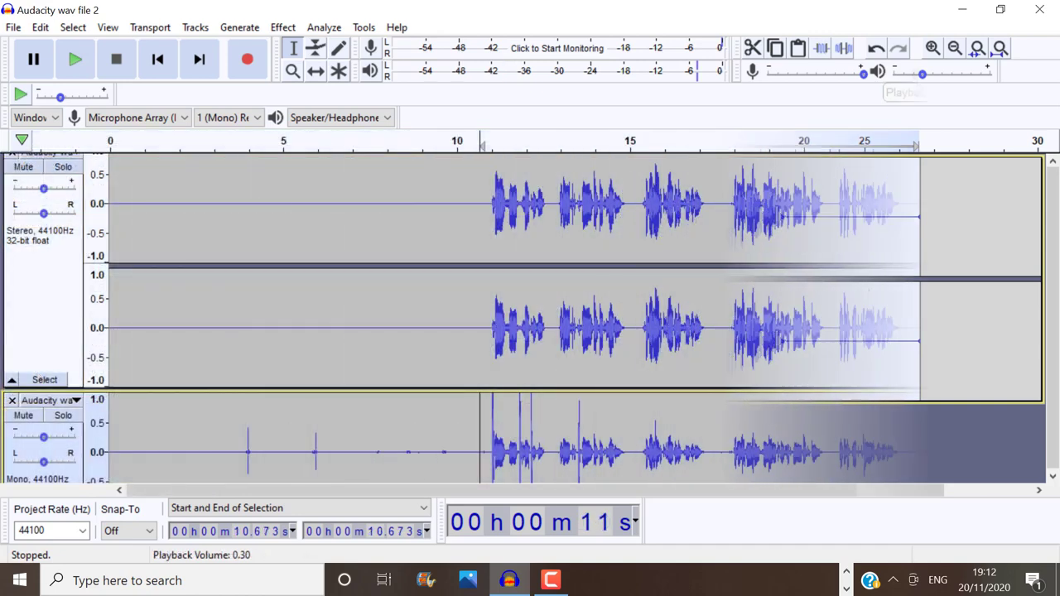
Play the edited stereo track alone, then the original mono recording, to compare them.
mouse_move(917, 75)
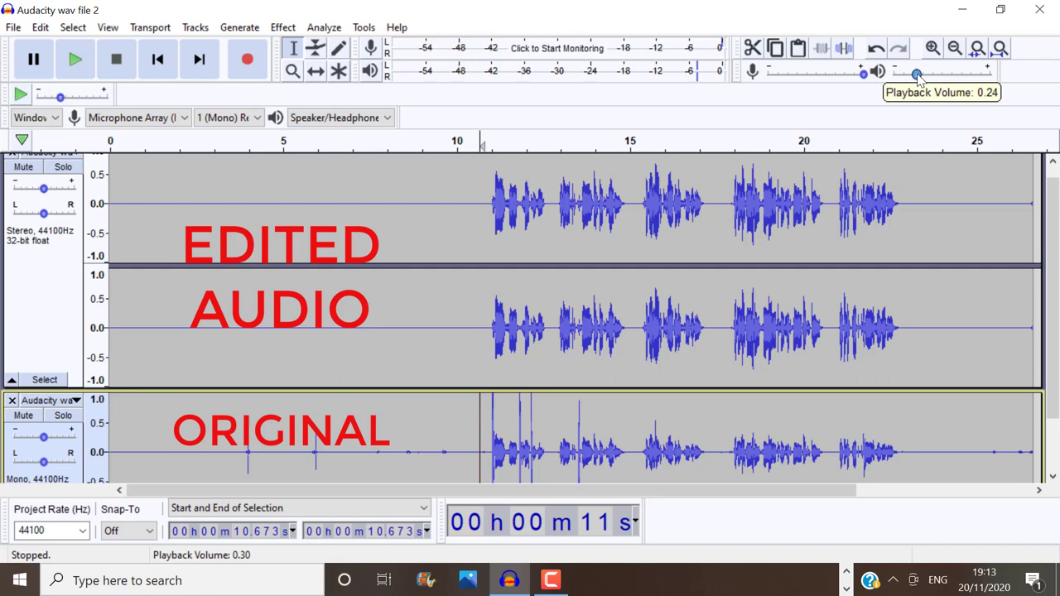
click(75, 60)
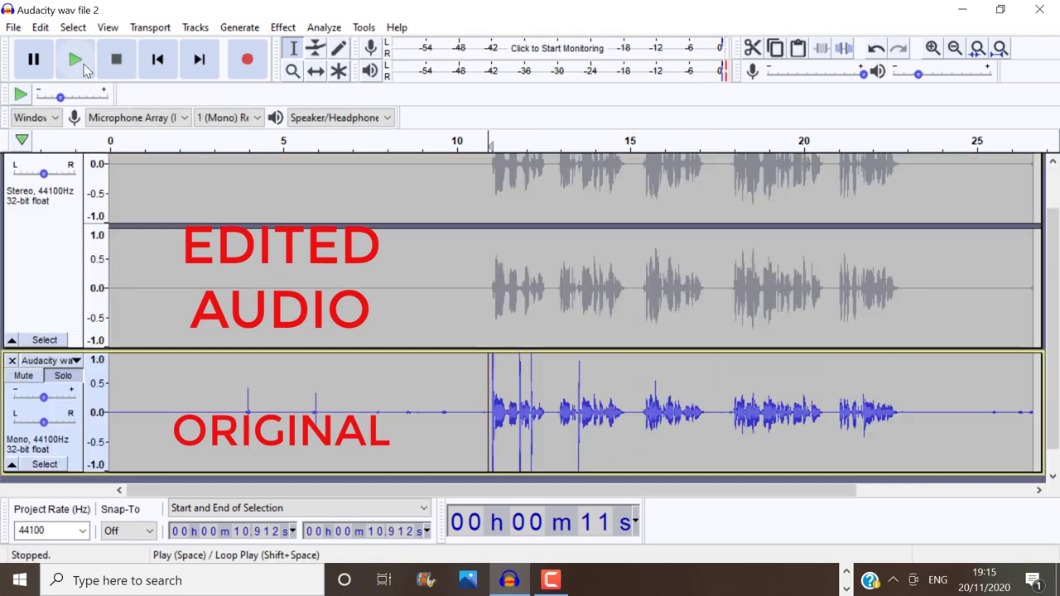
click(77, 63)
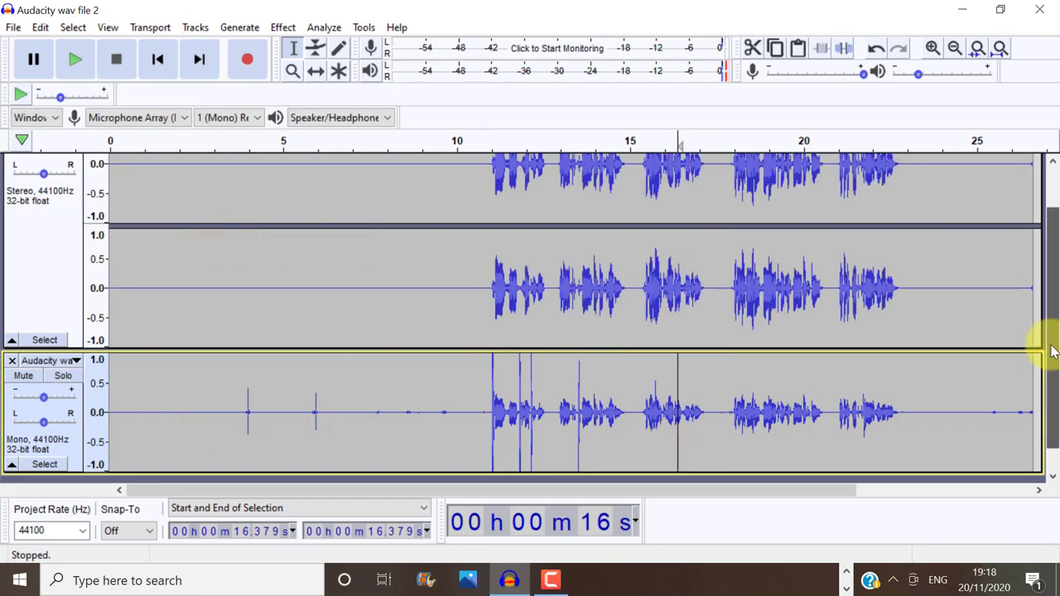
drag(1048, 343, 1052, 365)
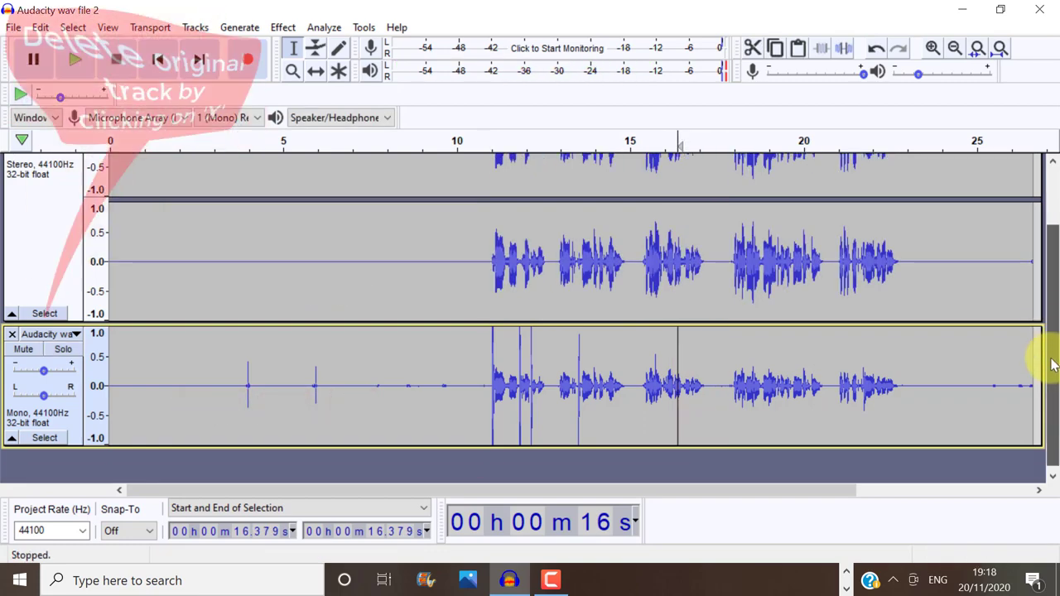
click(12, 334)
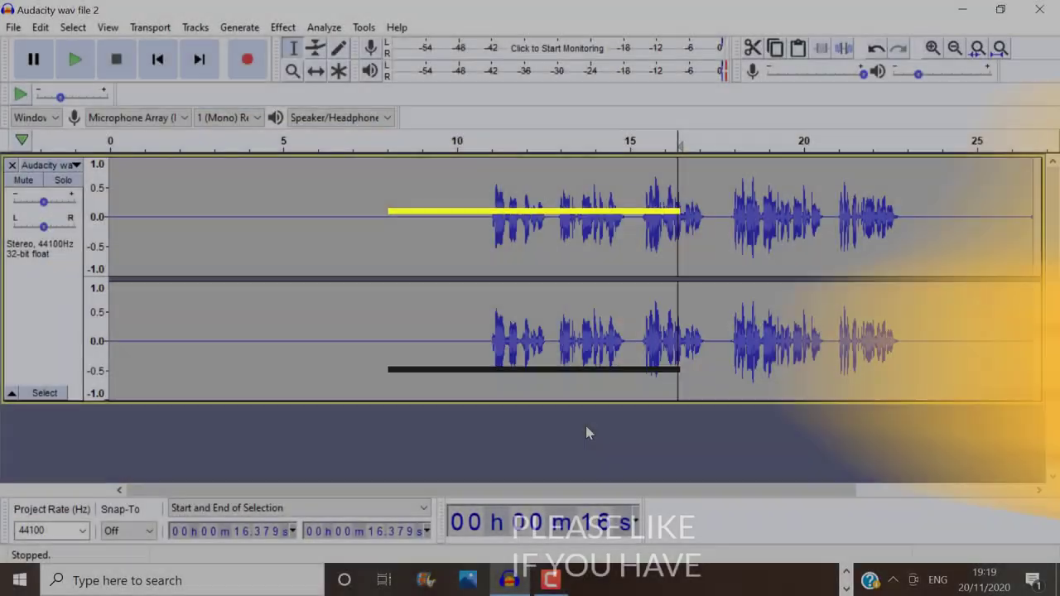